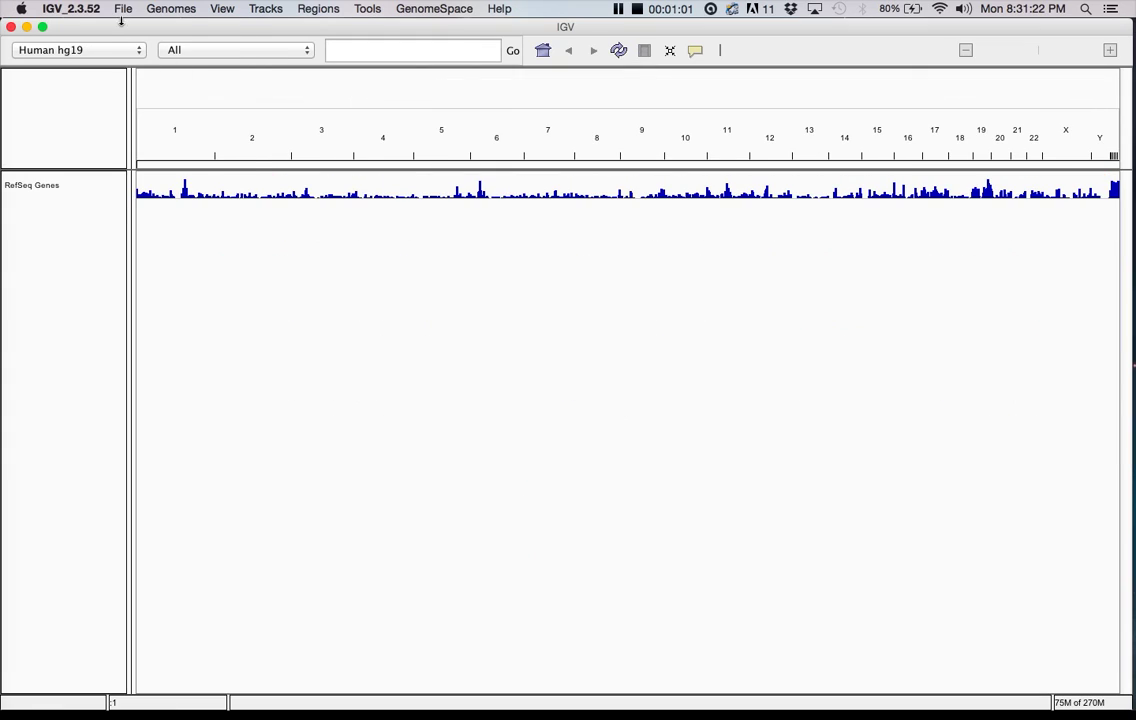
Choose Load from Server in the File menu to list the server's datasets.
{"action": "left_click", "coordinate": [122, 9]}
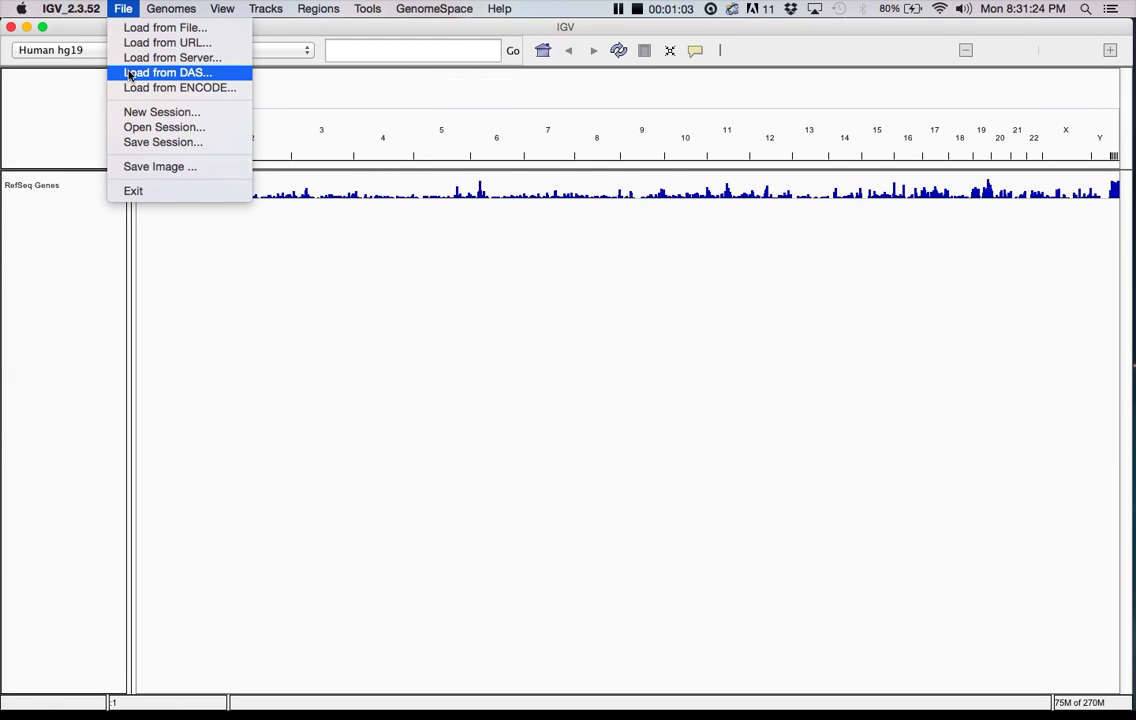
{"action": "left_click", "coordinate": [130, 57]}
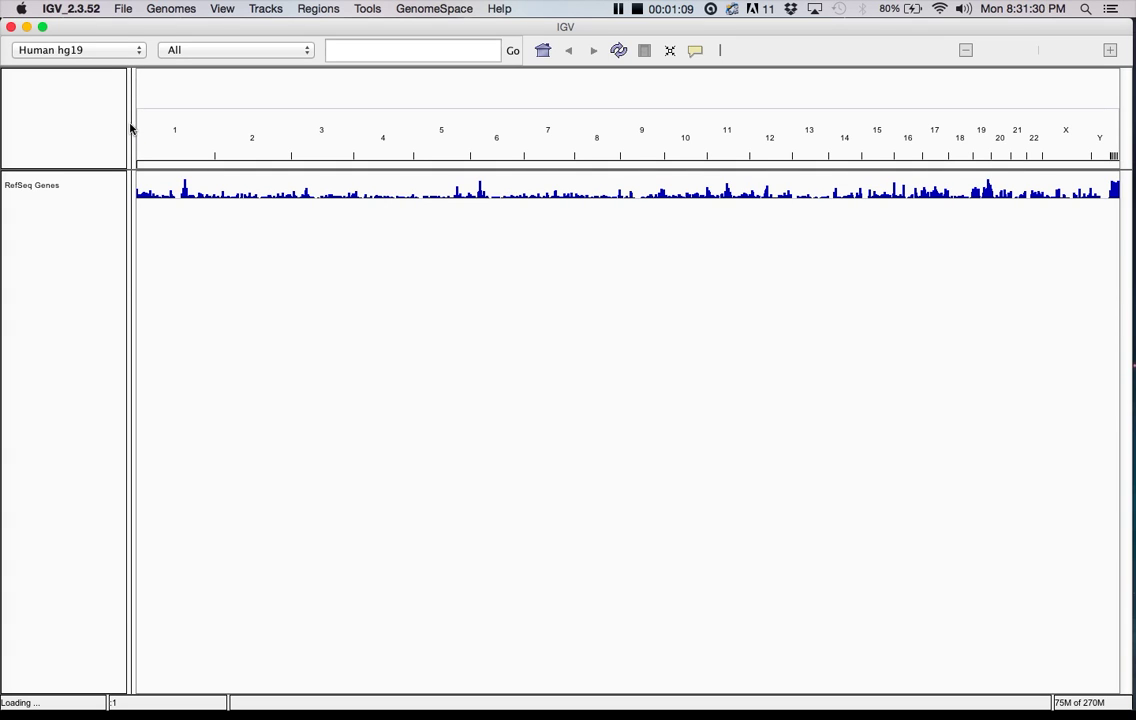
Check Body Map 2.0 in Available Datasets and browse its transcript assemblies.
{"action": "left_click", "coordinate": [124, 8]}
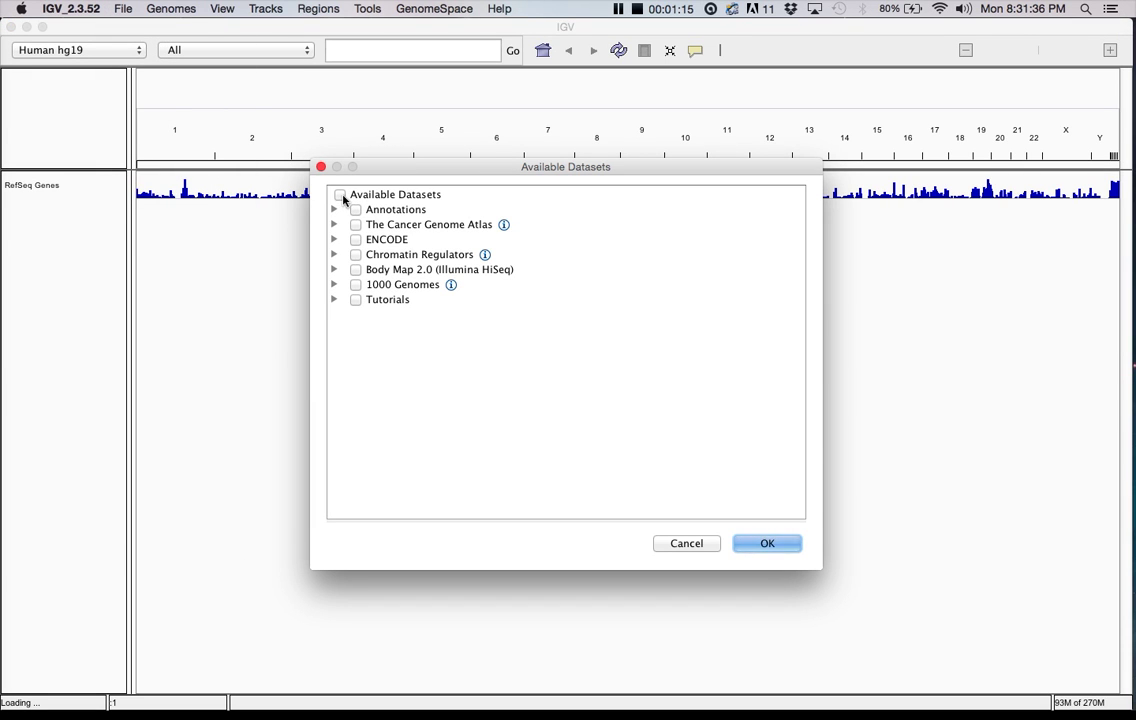
{"action": "left_click", "coordinate": [356, 269]}
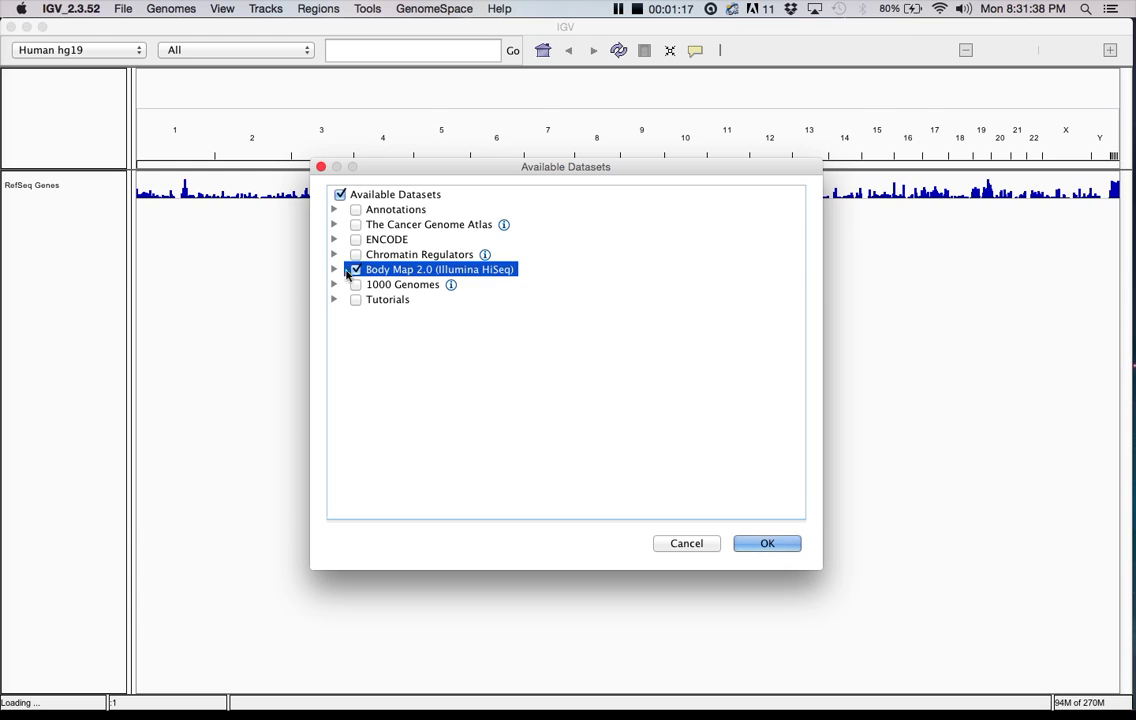
{"action": "left_click", "coordinate": [334, 269]}
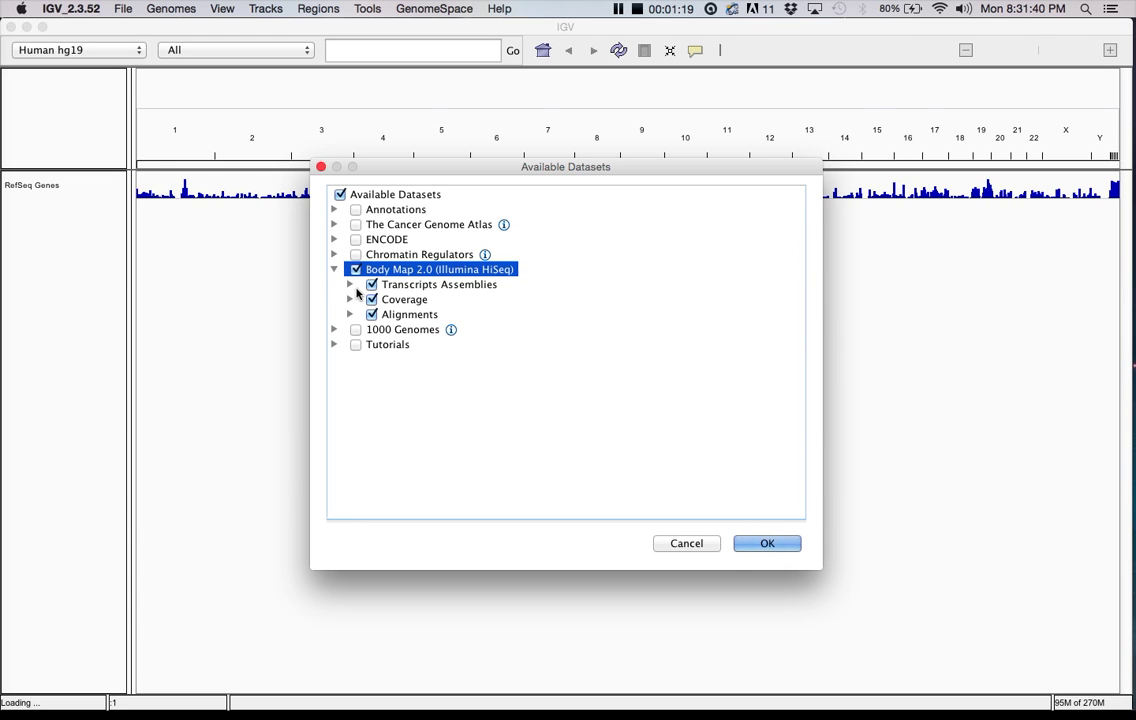
{"action": "left_click", "coordinate": [349, 285]}
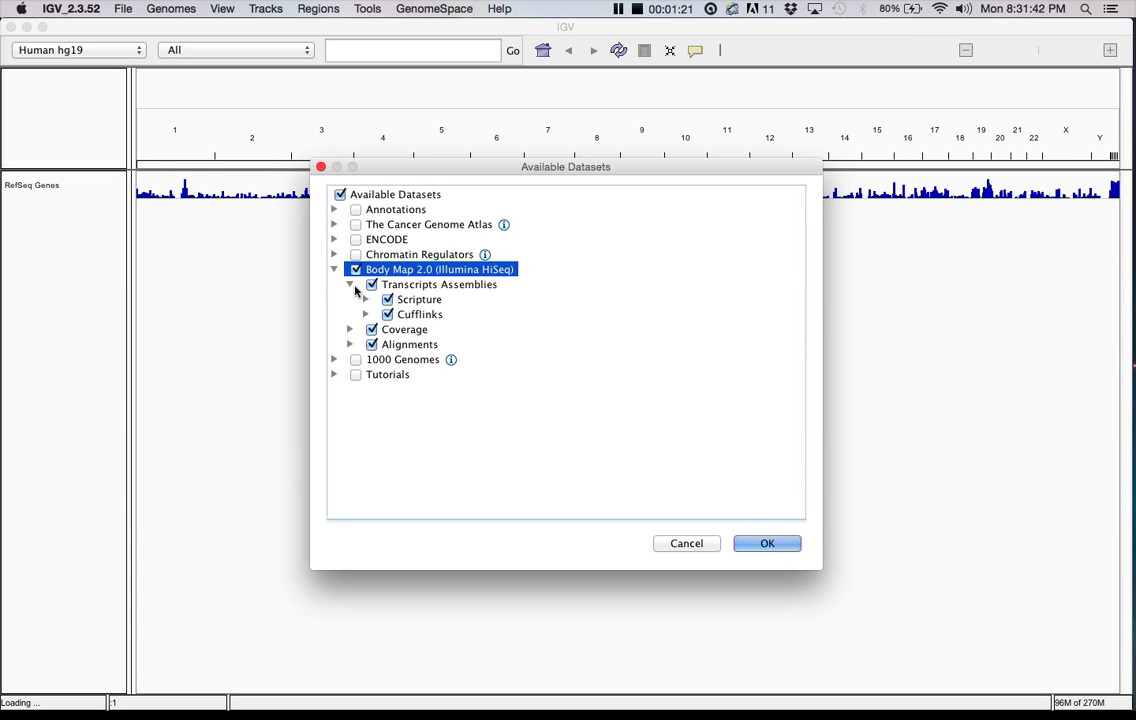
{"action": "left_click", "coordinate": [349, 284]}
Limit the Body Map coverage datasets to heart, kidney and liver.
{"action": "left_click", "coordinate": [349, 299]}
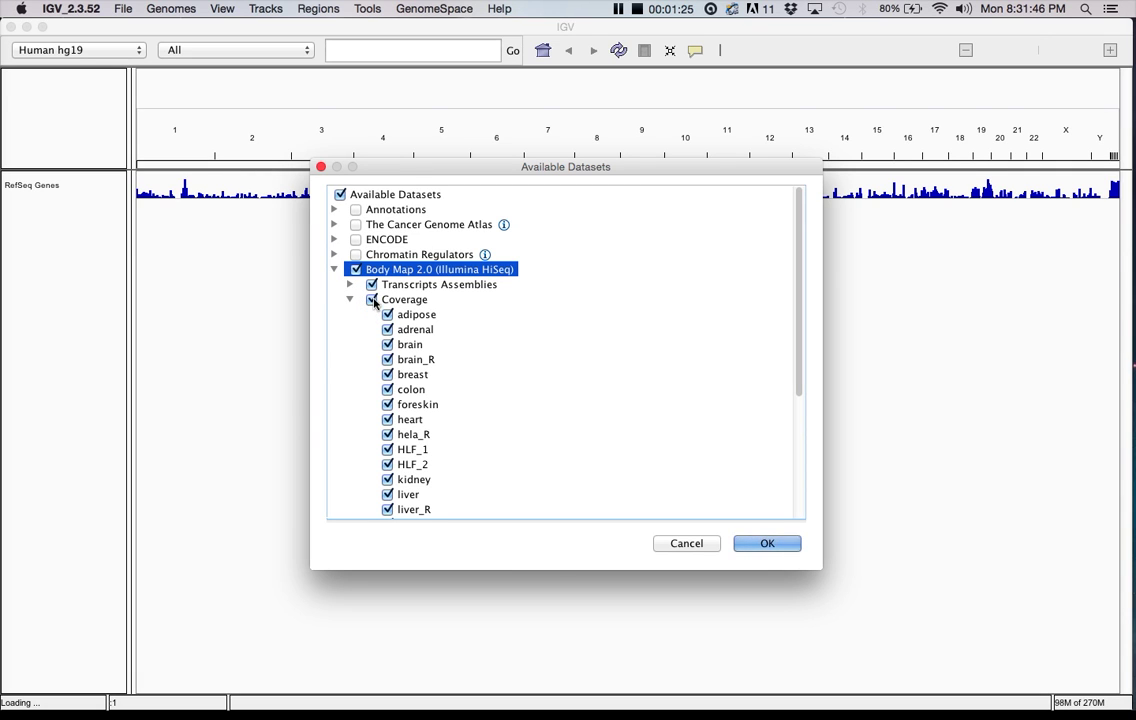
{"action": "left_click", "coordinate": [371, 299]}
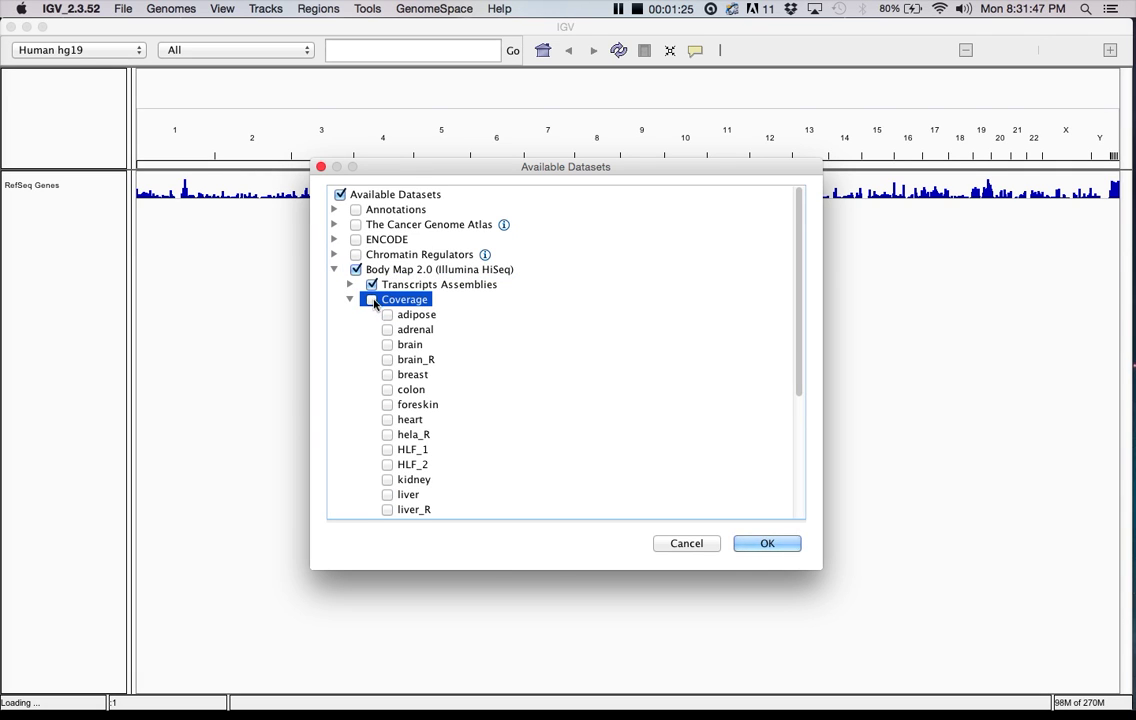
{"action": "left_click", "coordinate": [388, 419]}
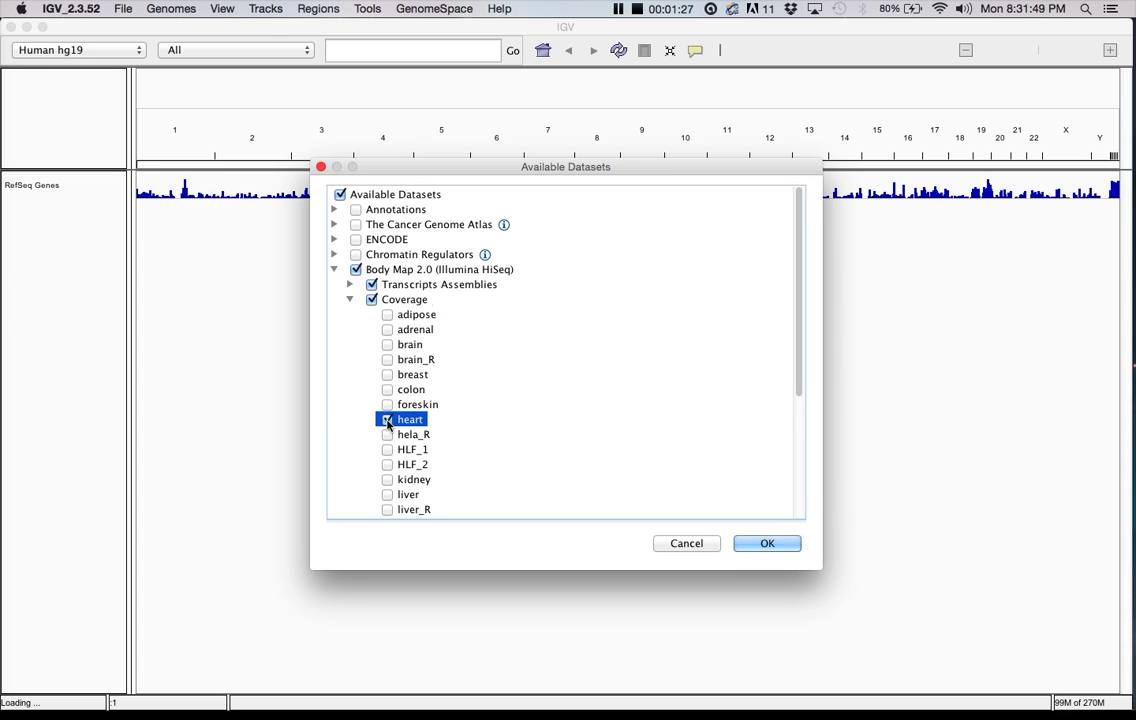
{"action": "left_click", "coordinate": [388, 480]}
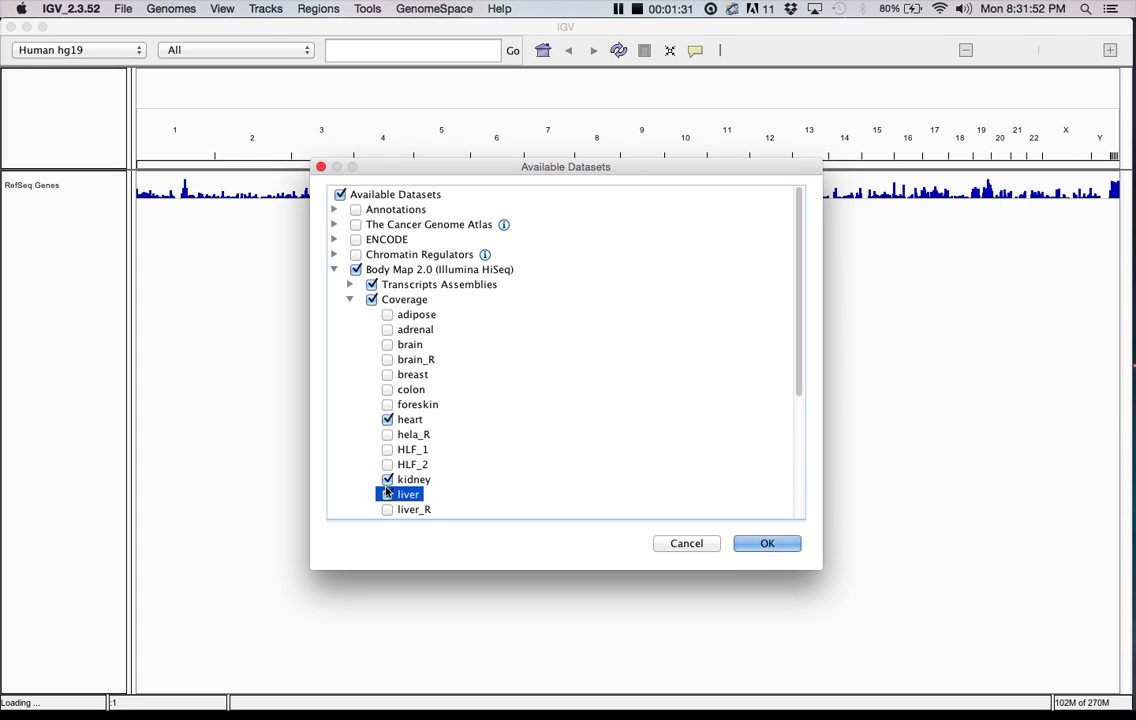
{"action": "left_click", "coordinate": [350, 299]}
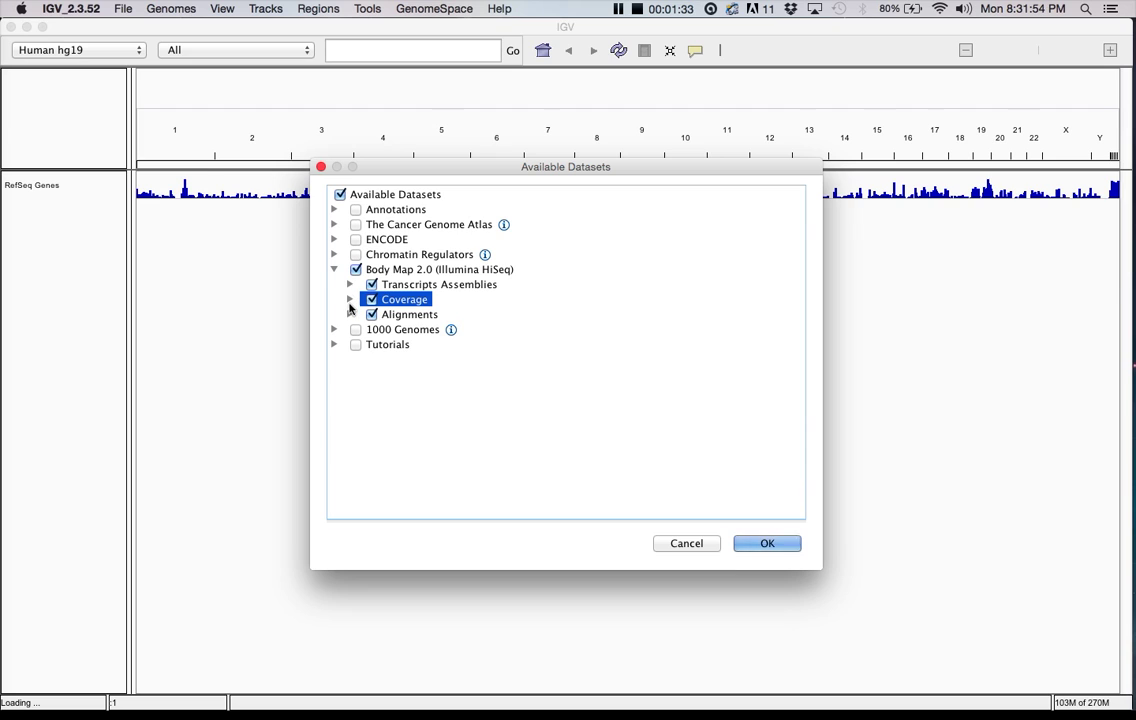
Keep only the Merged 50bp and 75bp alignments and load the selection.
{"action": "left_click", "coordinate": [350, 316]}
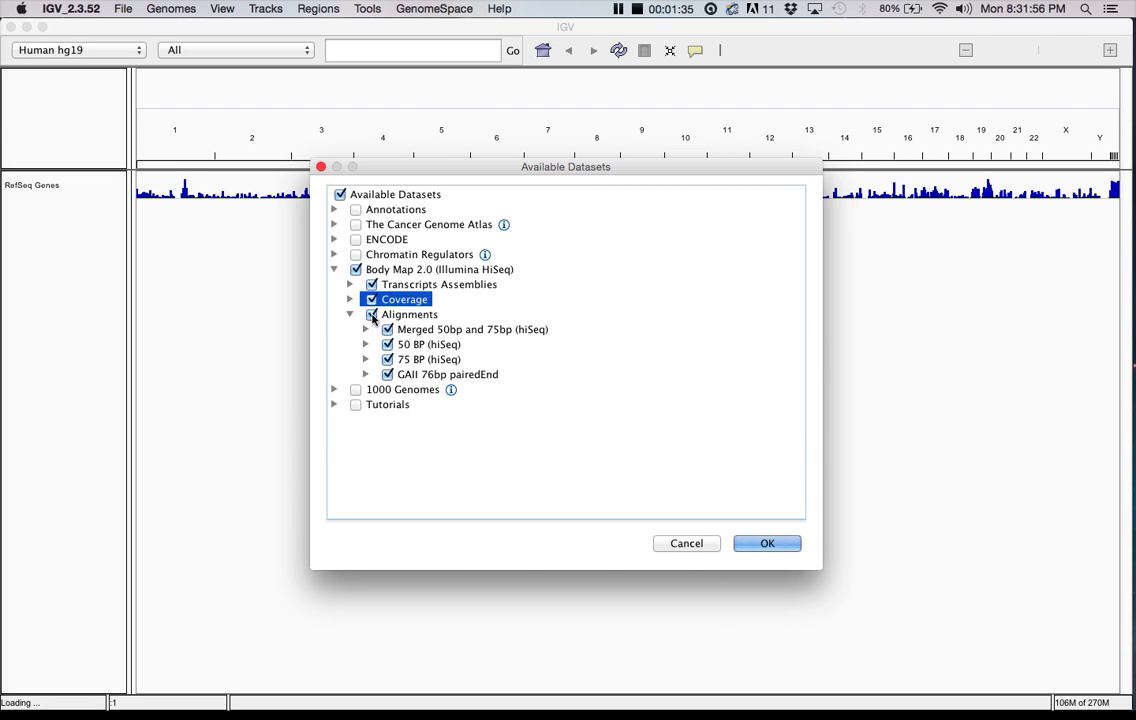
{"action": "left_click", "coordinate": [372, 315]}
{"action": "left_click", "coordinate": [388, 329]}
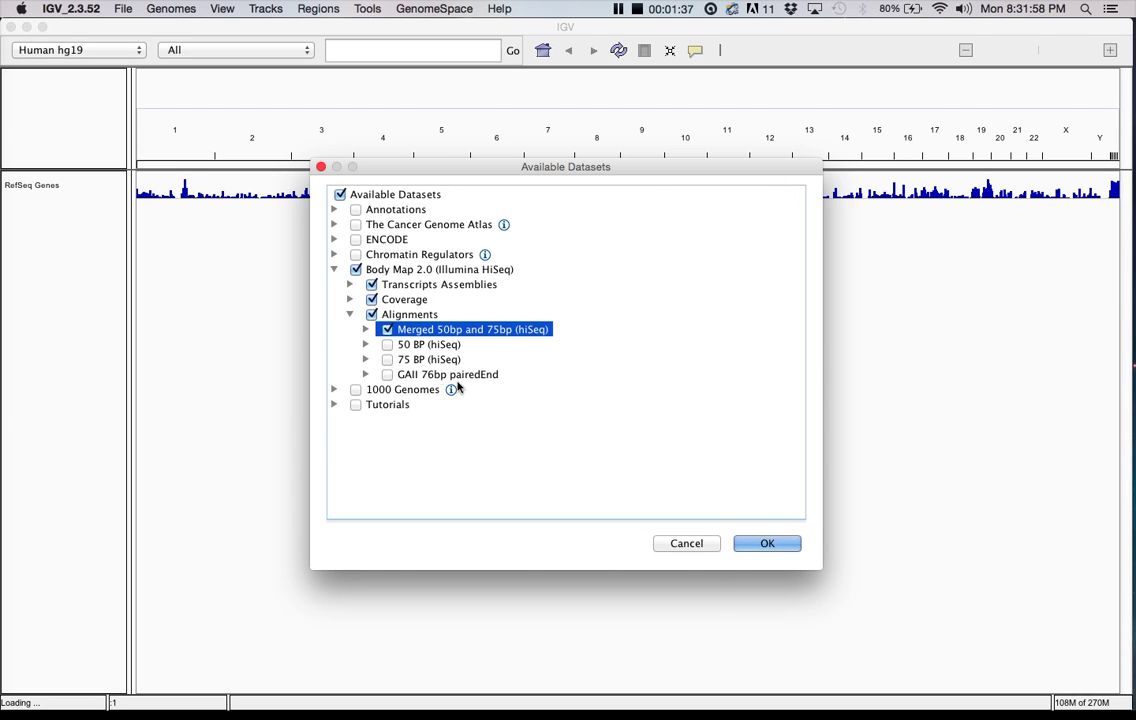
{"action": "left_click", "coordinate": [767, 543]}
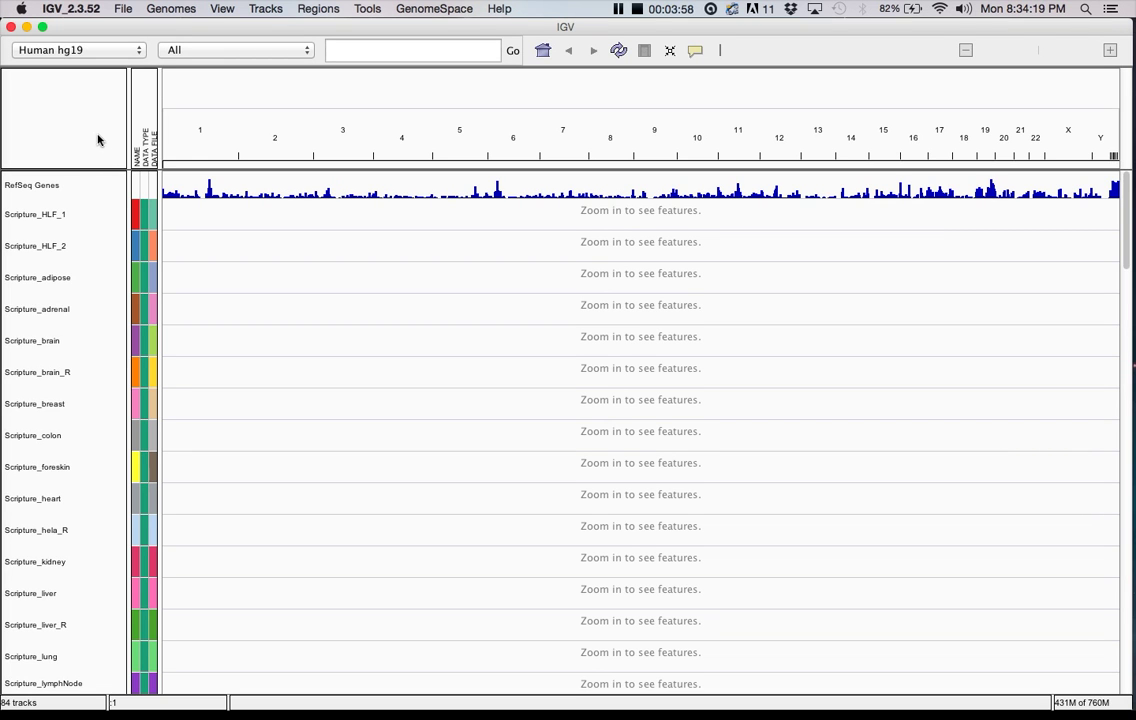
{"action": "scroll", "coordinate": [80, 245], "scroll_direction": "down", "scroll_amount": 1}
{"action": "scroll", "coordinate": [80, 245], "scroll_direction": "down", "scroll_amount": 5}
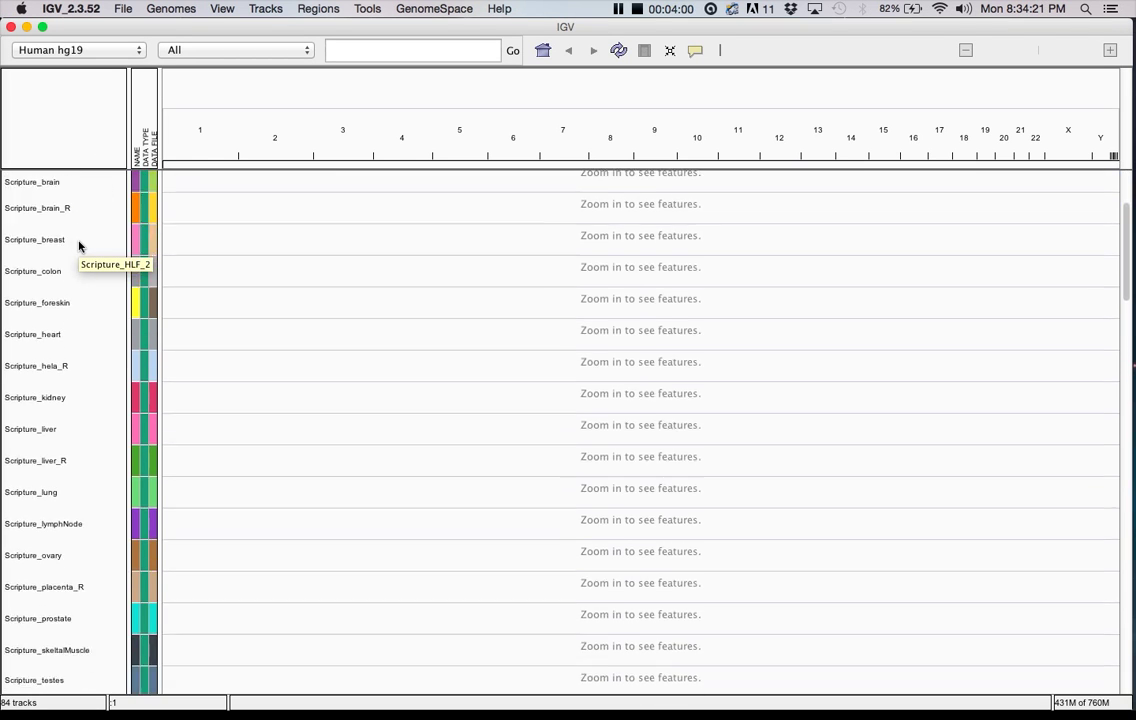
{"action": "scroll", "coordinate": [80, 245], "scroll_direction": "down", "scroll_amount": 5}
{"action": "scroll", "coordinate": [80, 245], "scroll_direction": "down", "scroll_amount": 5}
{"action": "scroll", "coordinate": [80, 245], "scroll_direction": "down", "scroll_amount": 3}
{"action": "scroll", "coordinate": [80, 245], "scroll_direction": "down", "scroll_amount": 5}
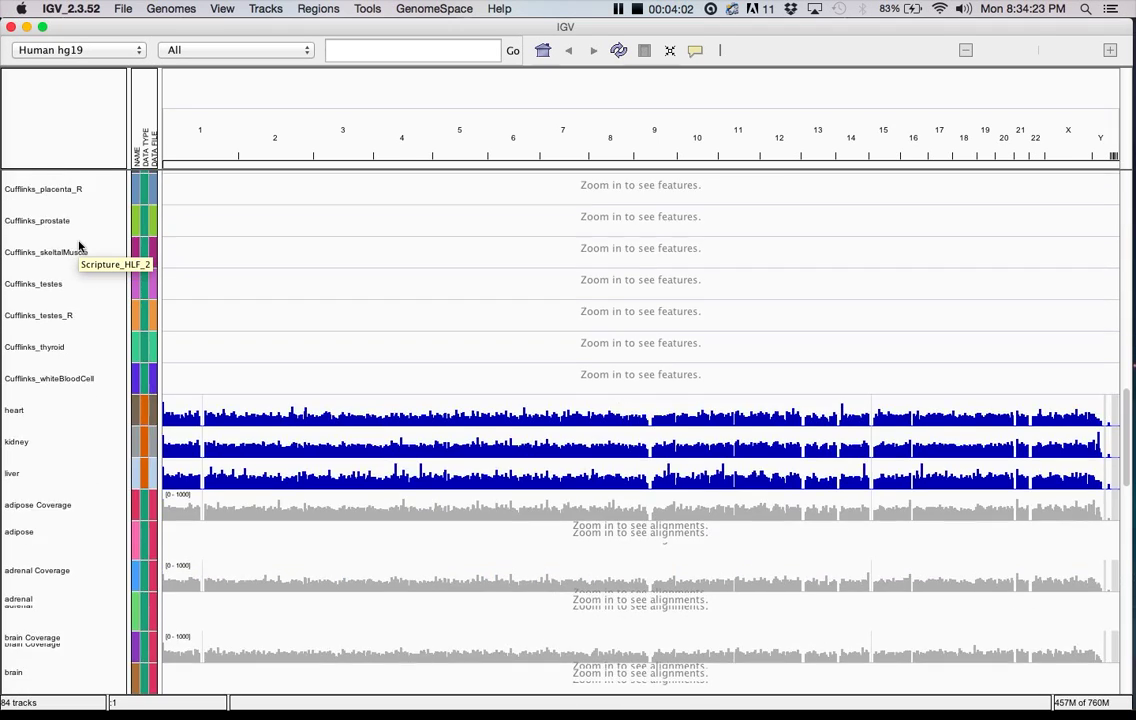
{"action": "scroll", "coordinate": [80, 245], "scroll_direction": "down", "scroll_amount": 5}
{"action": "scroll", "coordinate": [80, 245], "scroll_direction": "down", "scroll_amount": 3}
{"action": "scroll", "coordinate": [80, 245], "scroll_direction": "down", "scroll_amount": 2}
{"action": "scroll", "coordinate": [80, 245], "scroll_direction": "down", "scroll_amount": 3}
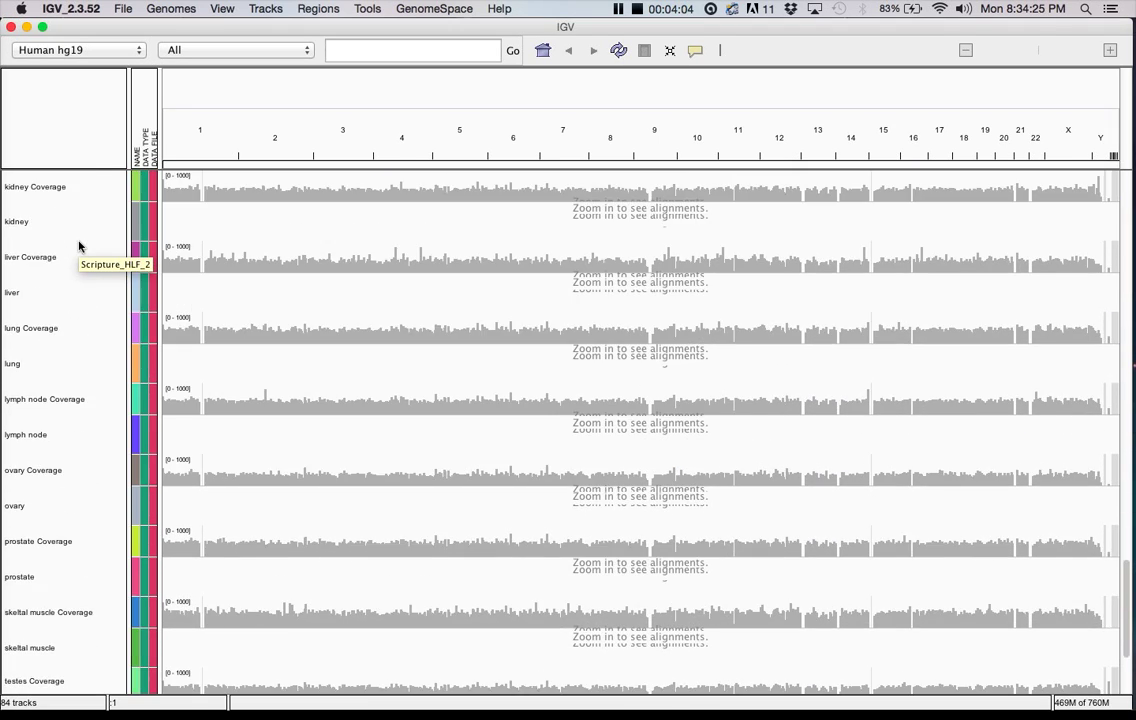
{"action": "scroll", "coordinate": [80, 245], "scroll_direction": "down", "scroll_amount": 2}
{"action": "scroll", "coordinate": [80, 245], "scroll_direction": "down", "scroll_amount": 2}
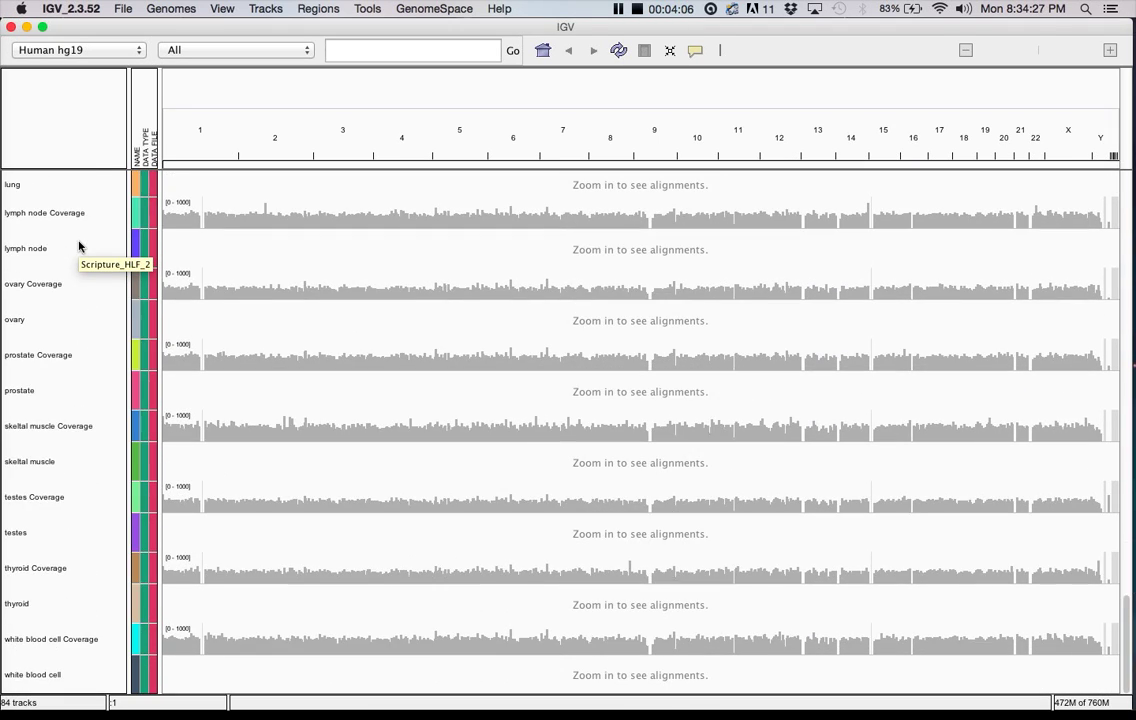
{"action": "scroll", "coordinate": [80, 245], "scroll_direction": "up", "scroll_amount": 3}
{"action": "scroll", "coordinate": [80, 245], "scroll_direction": "up", "scroll_amount": 4}
{"action": "scroll", "coordinate": [80, 245], "scroll_direction": "up", "scroll_amount": 4}
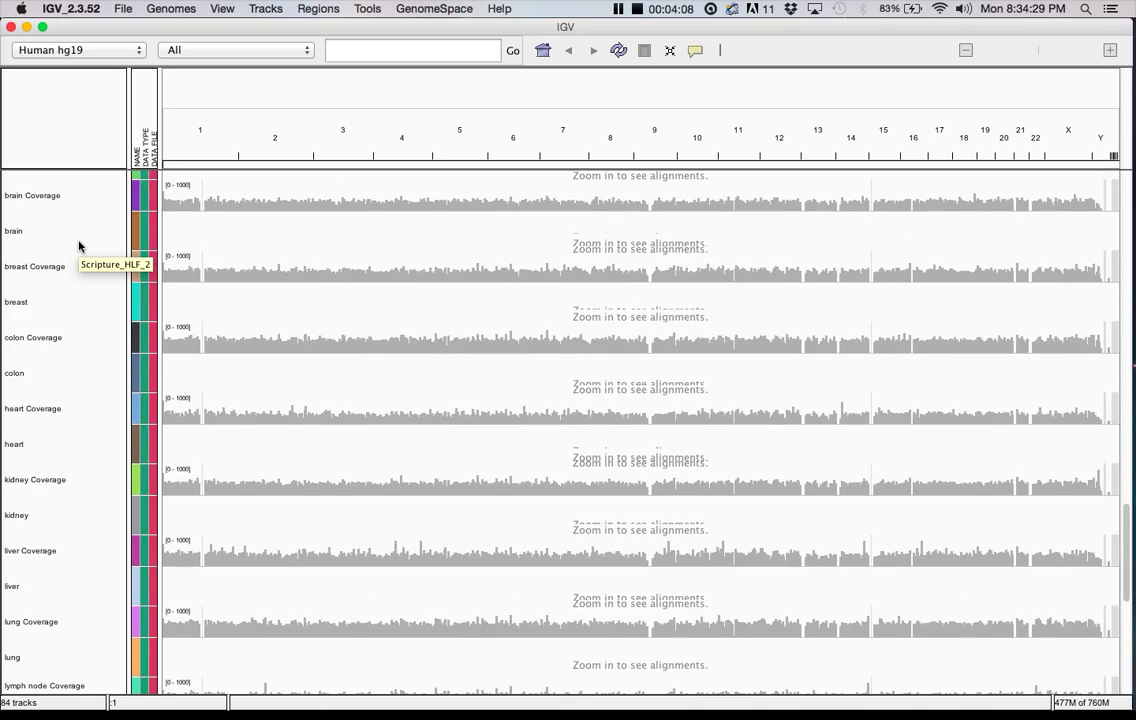
{"action": "scroll", "coordinate": [80, 245], "scroll_direction": "up", "scroll_amount": 4}
{"action": "scroll", "coordinate": [80, 245], "scroll_direction": "up", "scroll_amount": 3}
{"action": "scroll", "coordinate": [80, 245], "scroll_direction": "down", "scroll_amount": 5}
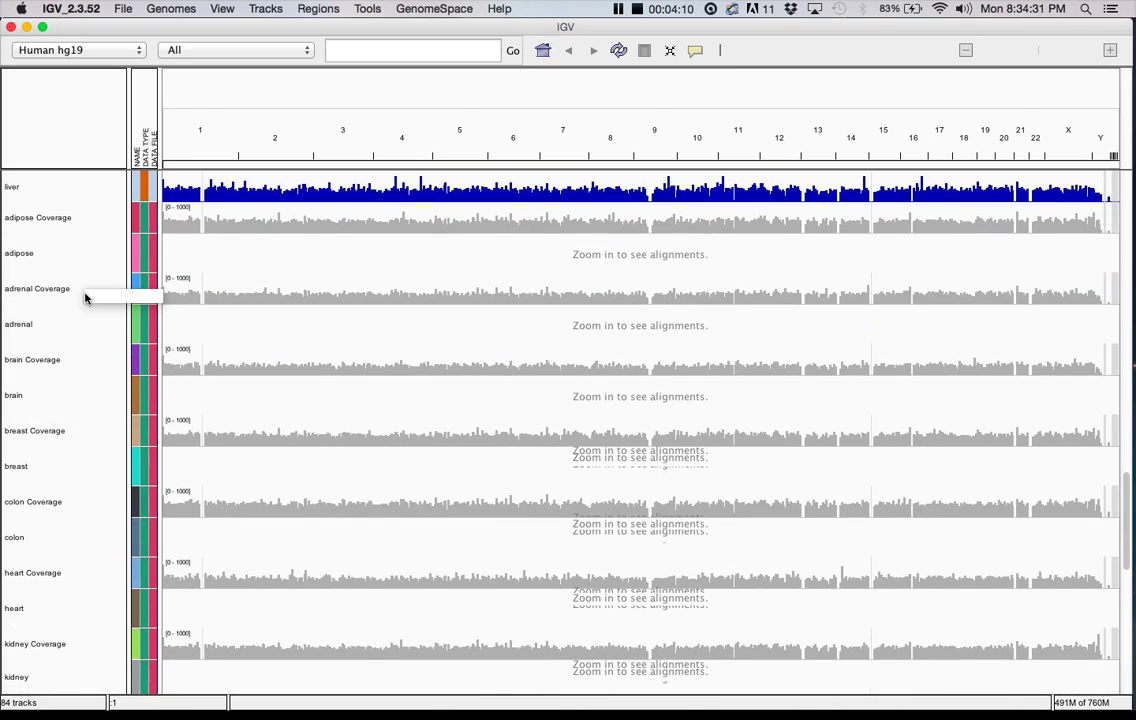
{"action": "scroll", "coordinate": [85, 310], "scroll_direction": "down", "scroll_amount": 3}
{"action": "scroll", "coordinate": [85, 310], "scroll_direction": "down", "scroll_amount": 3}
{"action": "scroll", "coordinate": [85, 310], "scroll_direction": "down", "scroll_amount": 3}
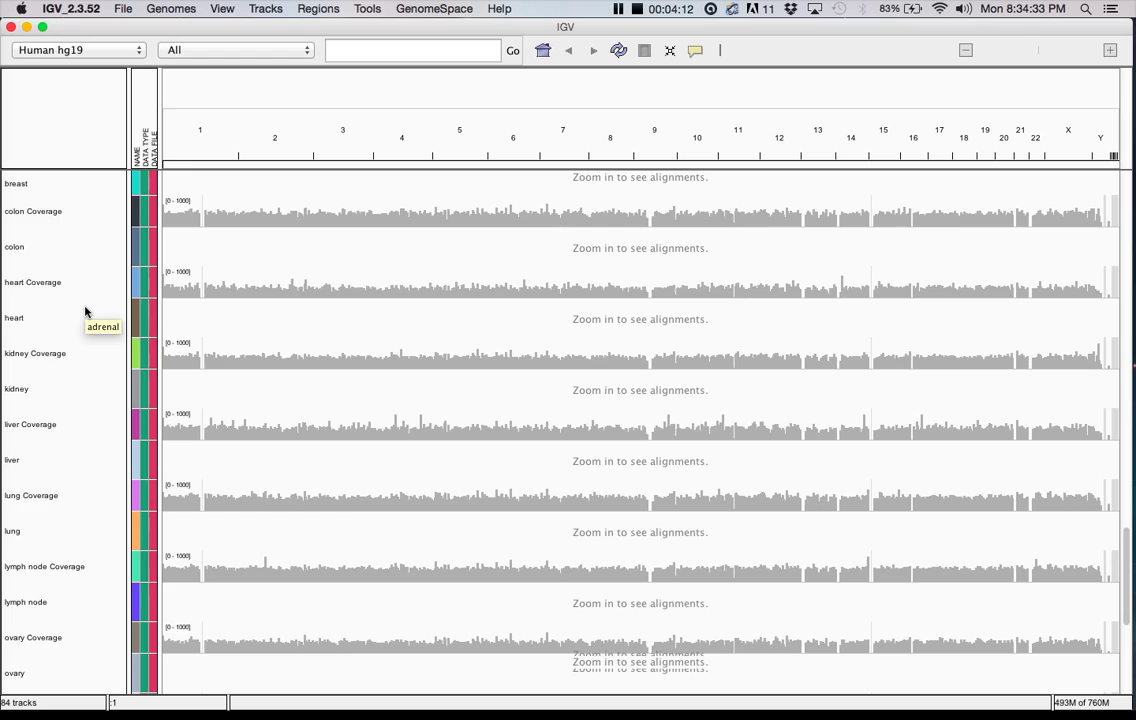
{"action": "scroll", "coordinate": [85, 310], "scroll_direction": "down", "scroll_amount": 2}
Select the lung track in the loaded track panel.
{"action": "left_click", "coordinate": [85, 341]}
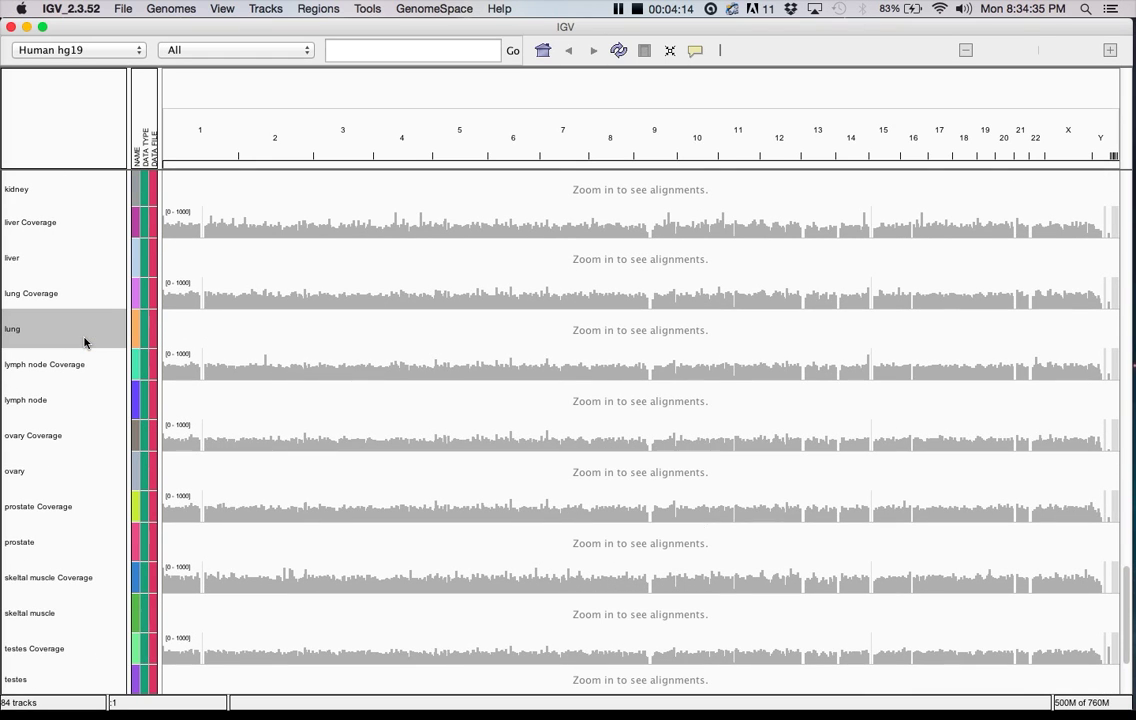
Select the liver track and go to the SLC25A3 gene on chr12.
{"action": "left_click", "coordinate": [65, 259]}
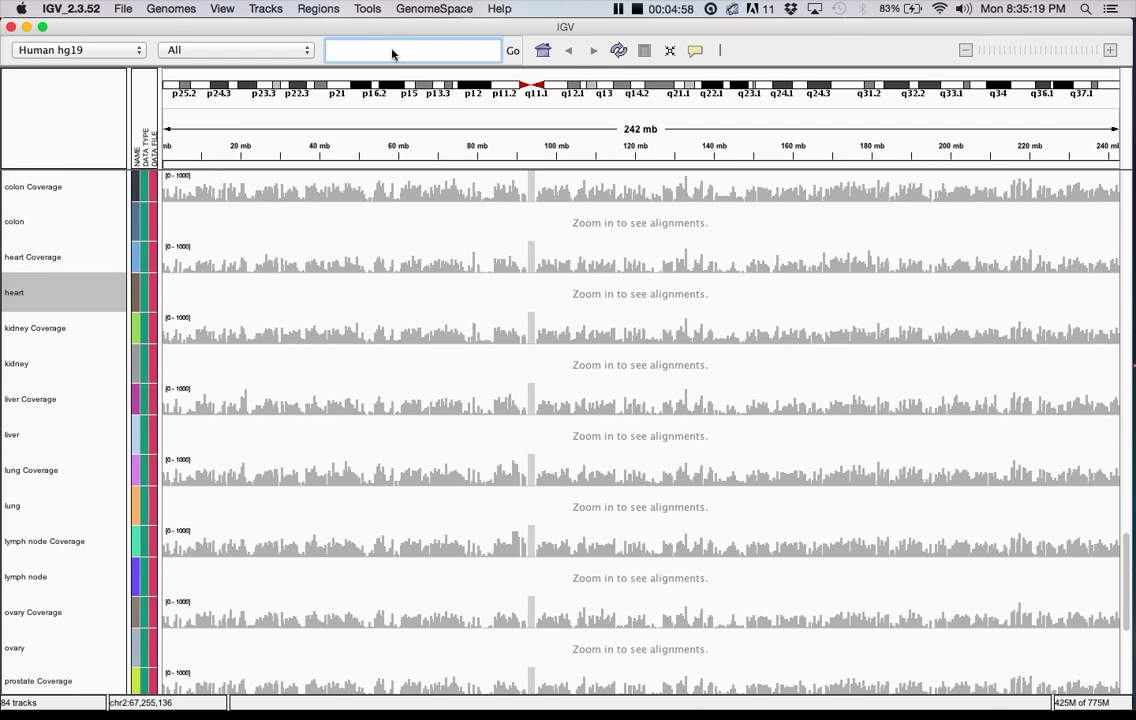
{"action": "type", "text": "SLC25A3"}
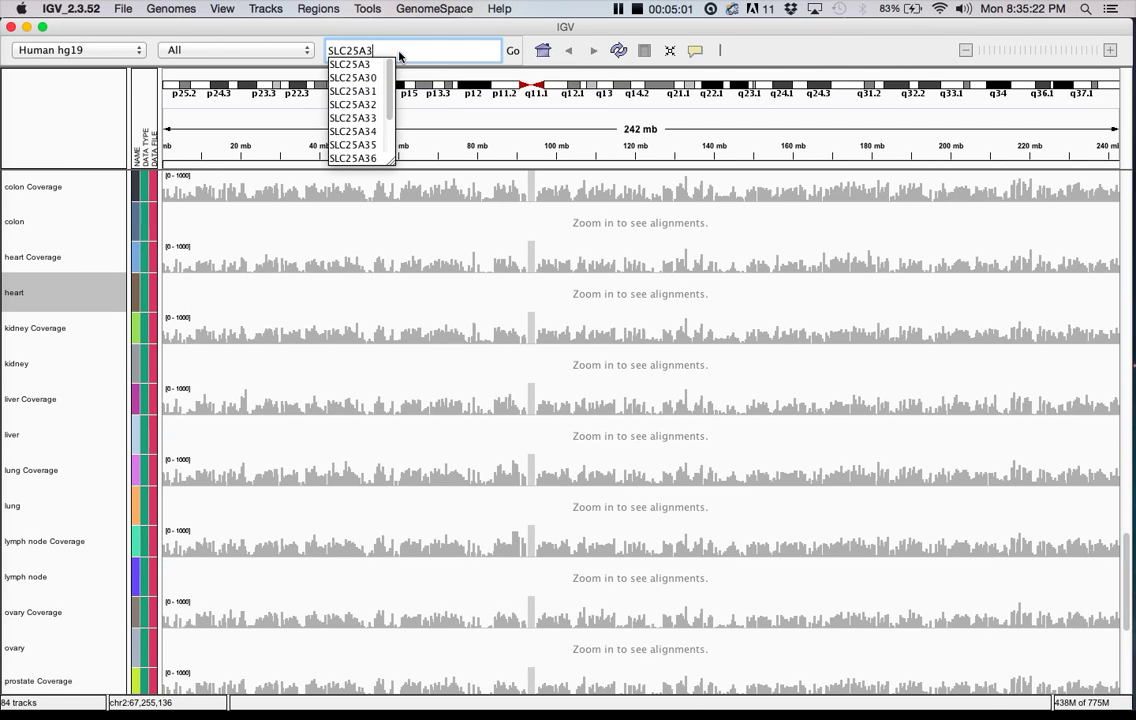
{"action": "key", "text": "Escape"}
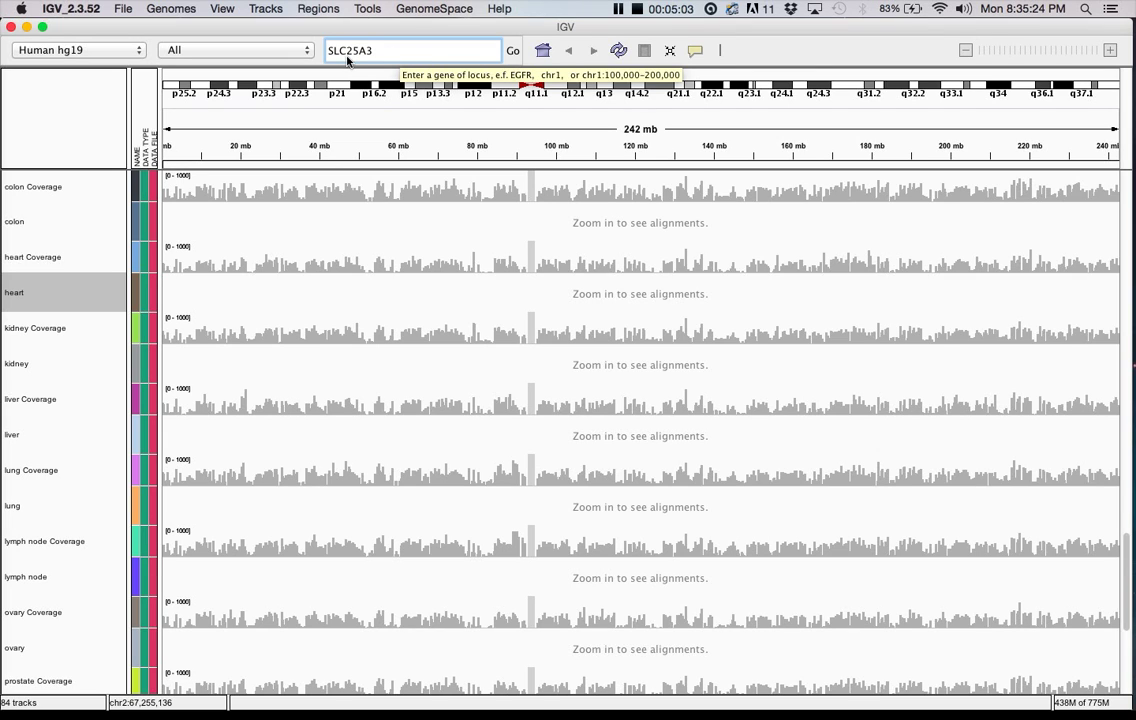
{"action": "left_click", "coordinate": [513, 50]}
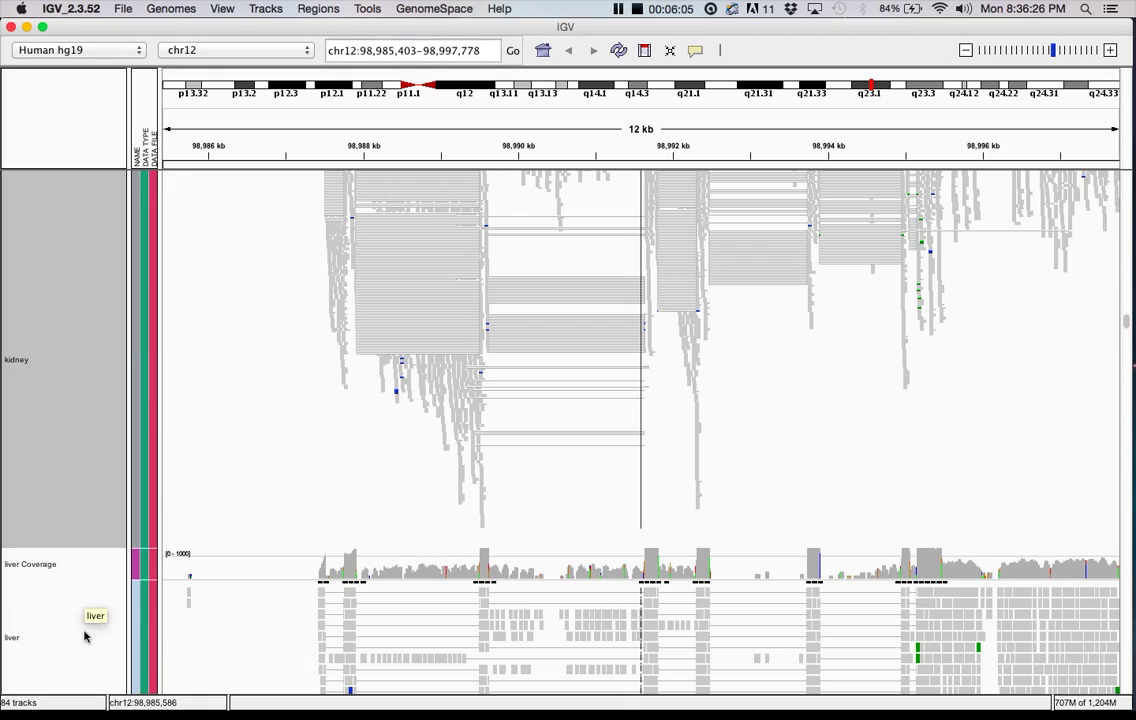
Collapse the liver alignments and bring up the kidney alignment track's options.
{"action": "right_click", "coordinate": [83, 636]}
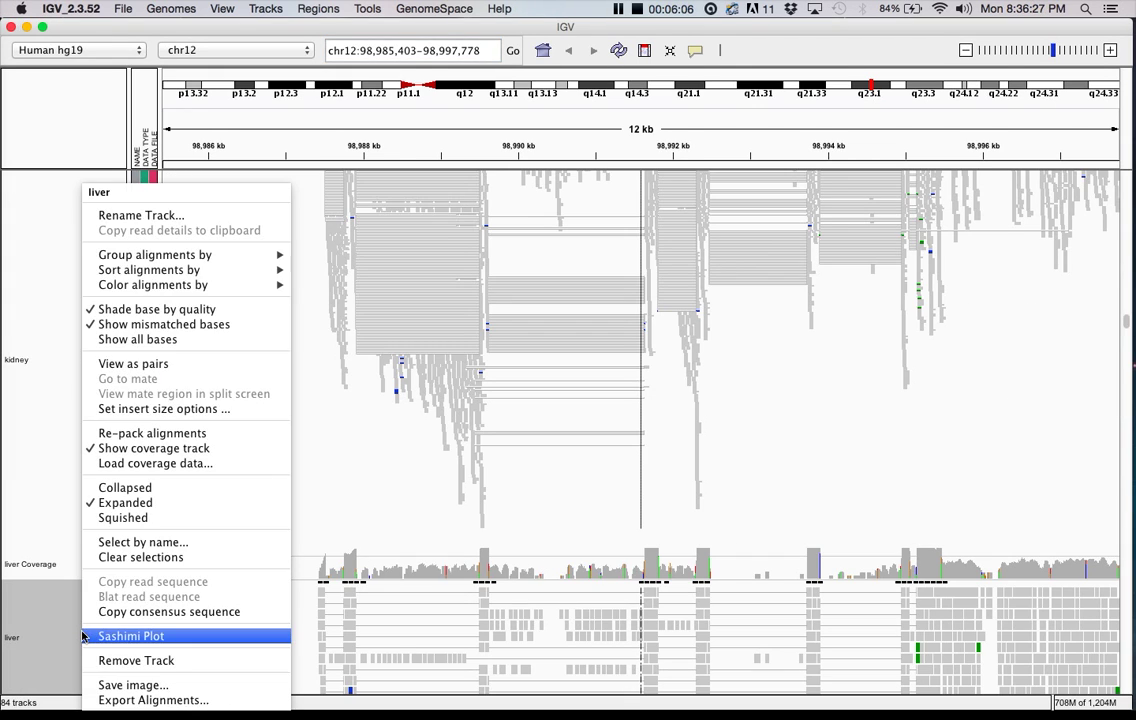
{"action": "left_click", "coordinate": [100, 492]}
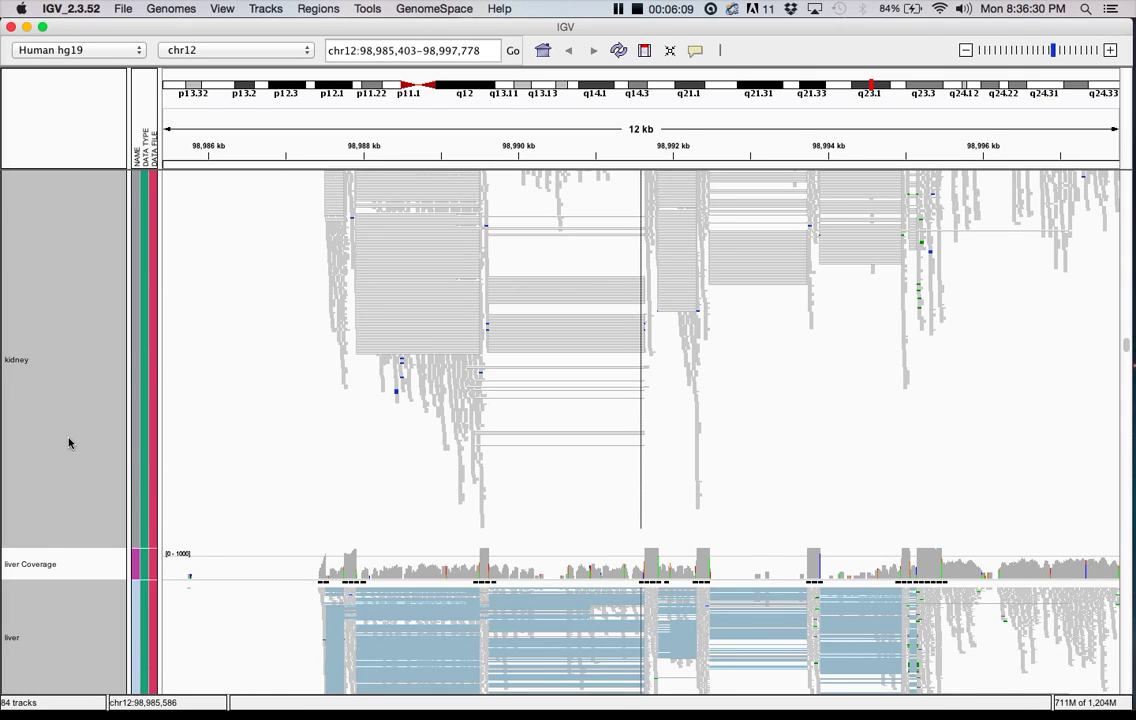
{"action": "scroll", "coordinate": [60, 388], "scroll_direction": "down", "scroll_amount": 5}
{"action": "scroll", "coordinate": [70, 444], "scroll_direction": "down", "scroll_amount": 3}
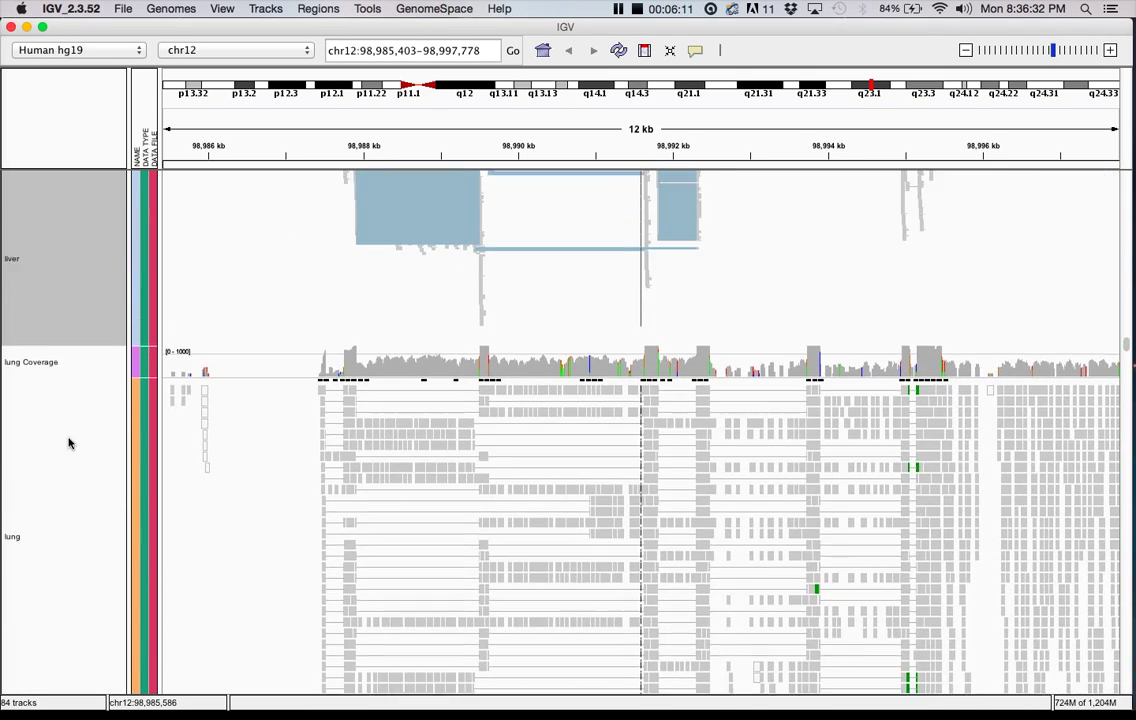
{"action": "scroll", "coordinate": [70, 444], "scroll_direction": "up", "scroll_amount": 6}
{"action": "scroll", "coordinate": [70, 444], "scroll_direction": "up", "scroll_amount": 5}
{"action": "scroll", "coordinate": [70, 444], "scroll_direction": "up", "scroll_amount": 5}
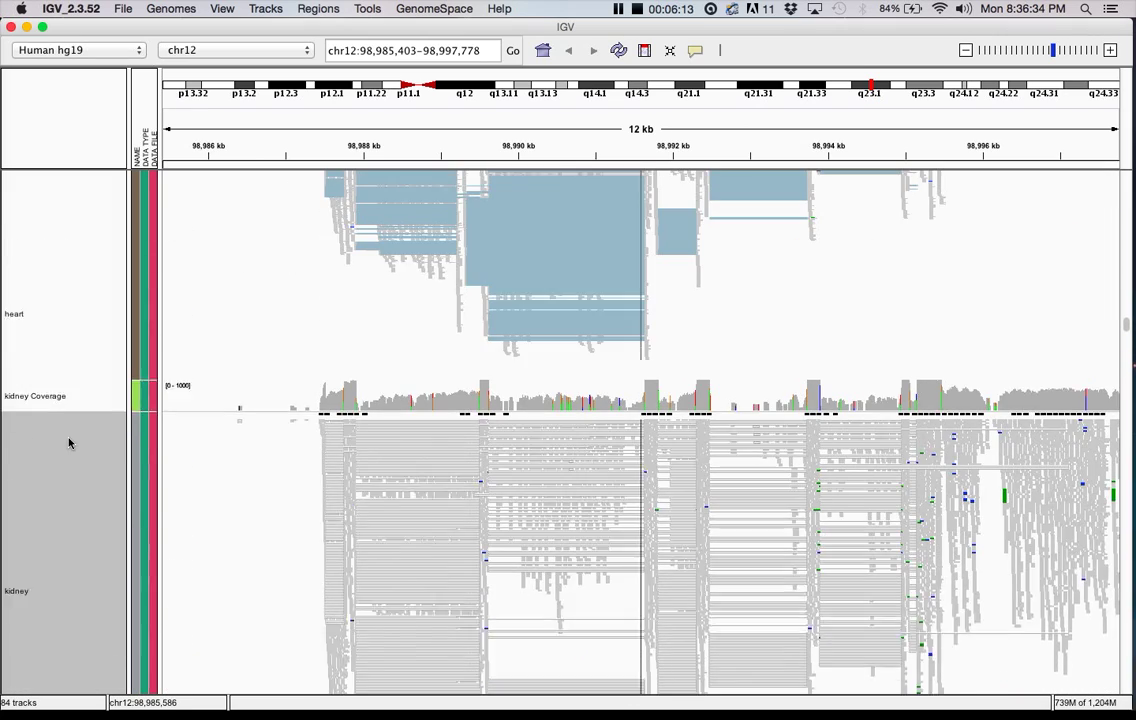
{"action": "scroll", "coordinate": [70, 400], "scroll_direction": "down", "scroll_amount": 5}
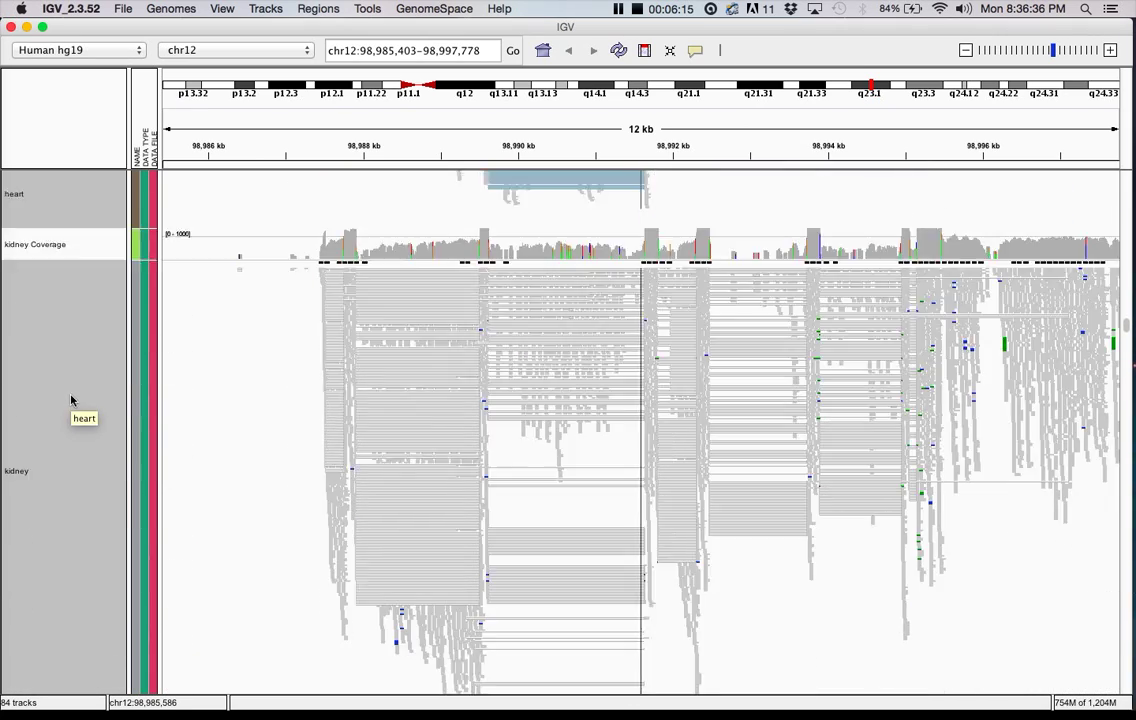
{"action": "scroll", "coordinate": [70, 400], "scroll_direction": "down", "scroll_amount": 5}
{"action": "scroll", "coordinate": [70, 400], "scroll_direction": "up", "scroll_amount": 4}
{"action": "scroll", "coordinate": [70, 400], "scroll_direction": "up", "scroll_amount": 4}
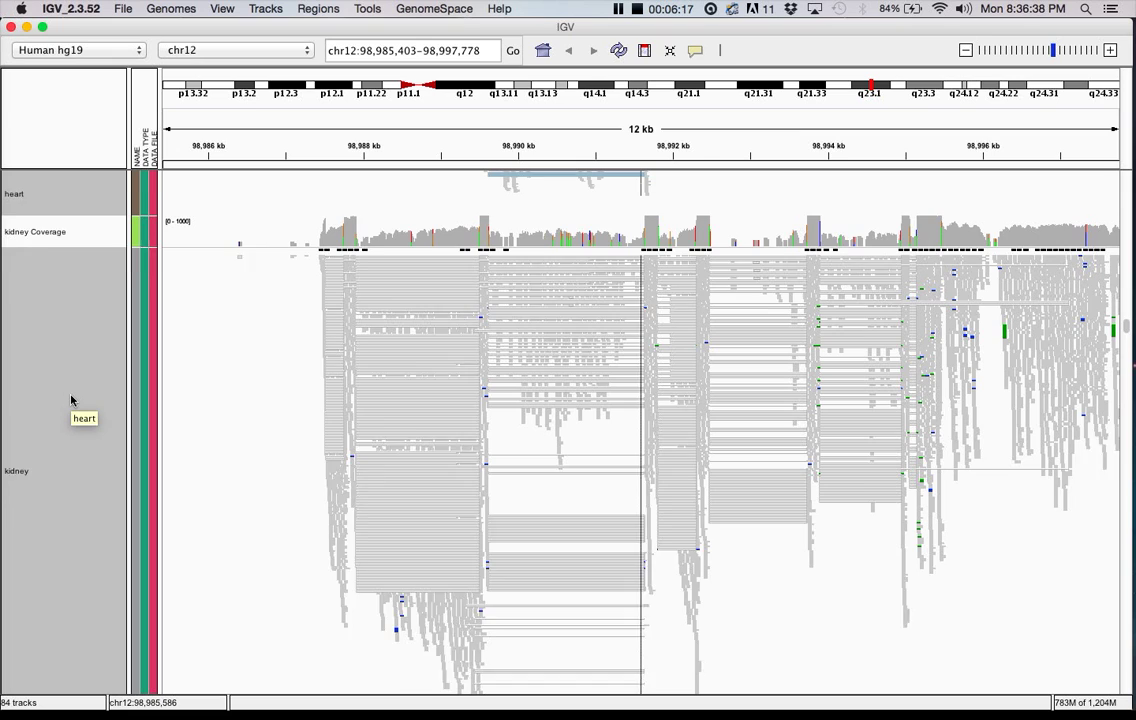
{"action": "scroll", "coordinate": [70, 400], "scroll_direction": "up", "scroll_amount": 3}
{"action": "right_click", "coordinate": [71, 400]}
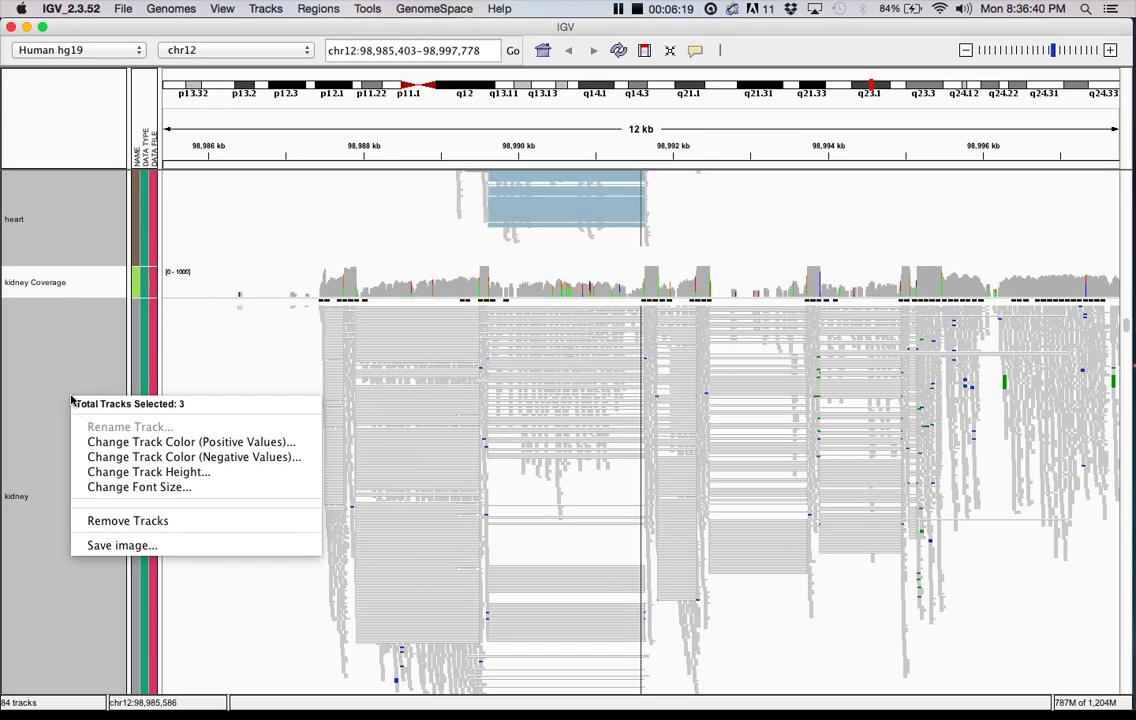
{"action": "right_click", "coordinate": [390, 185]}
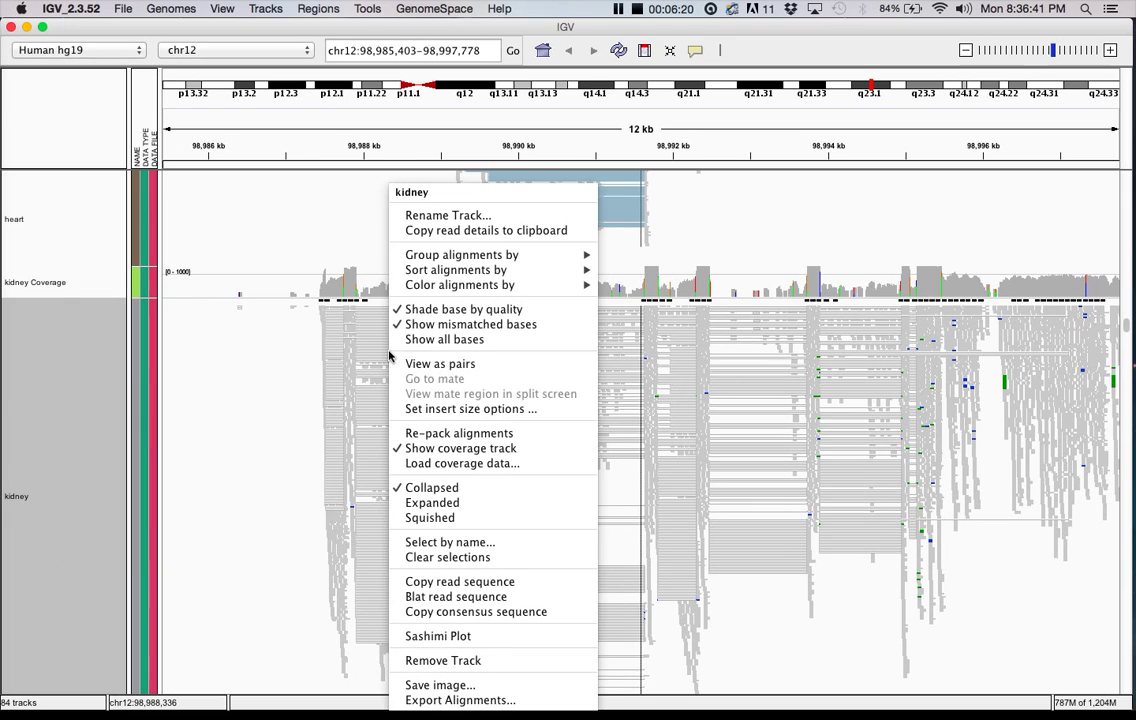
Build the Sashimi plot on Cufflinks_whiteBloodCell genes using only heart, kidney and liver alignments.
{"action": "left_click", "coordinate": [438, 636]}
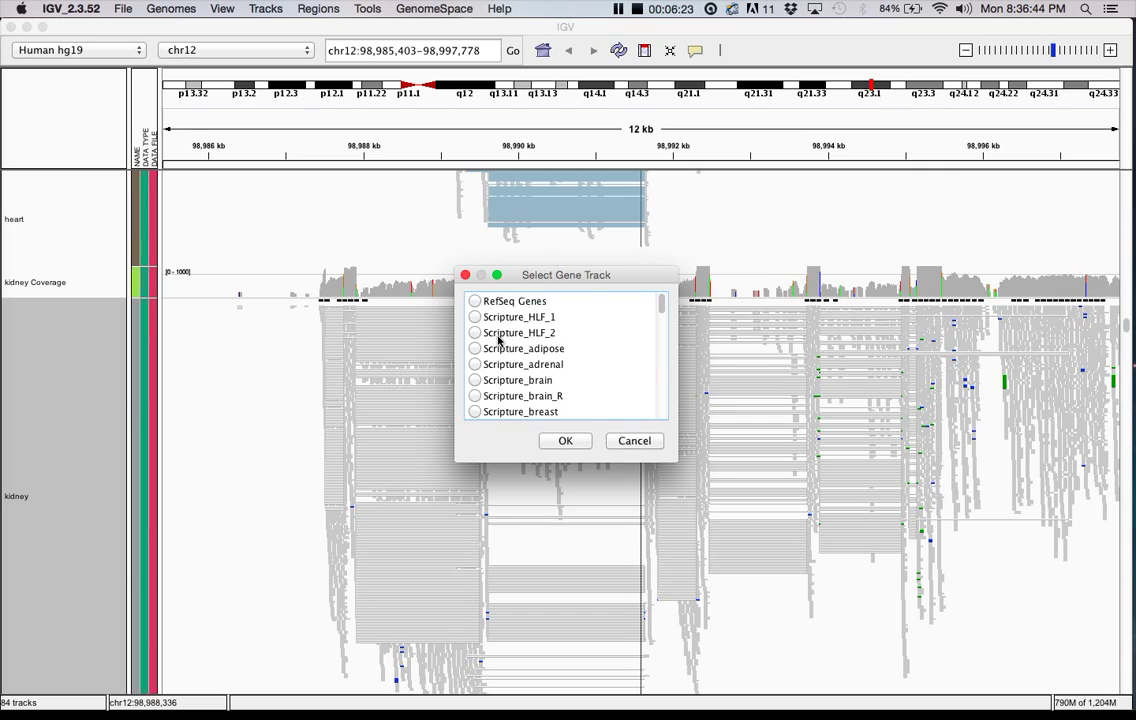
{"action": "scroll", "coordinate": [498, 340], "scroll_direction": "down", "scroll_amount": 5}
{"action": "scroll", "coordinate": [498, 340], "scroll_direction": "down", "scroll_amount": 5}
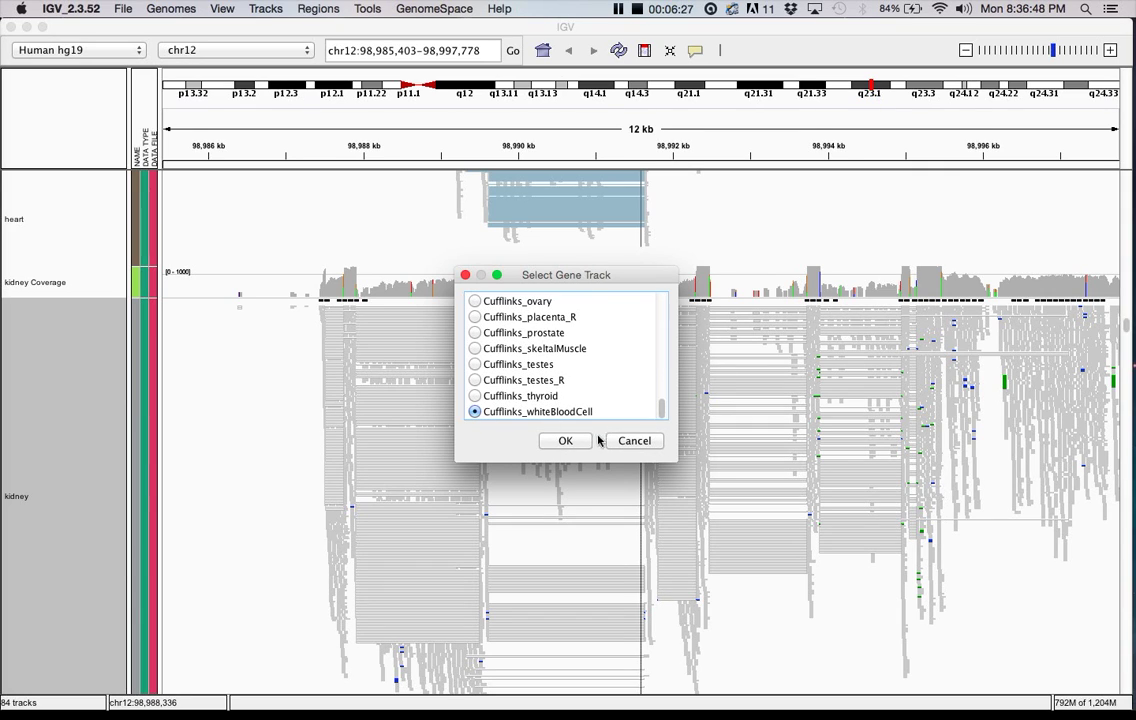
{"action": "left_click", "coordinate": [567, 441]}
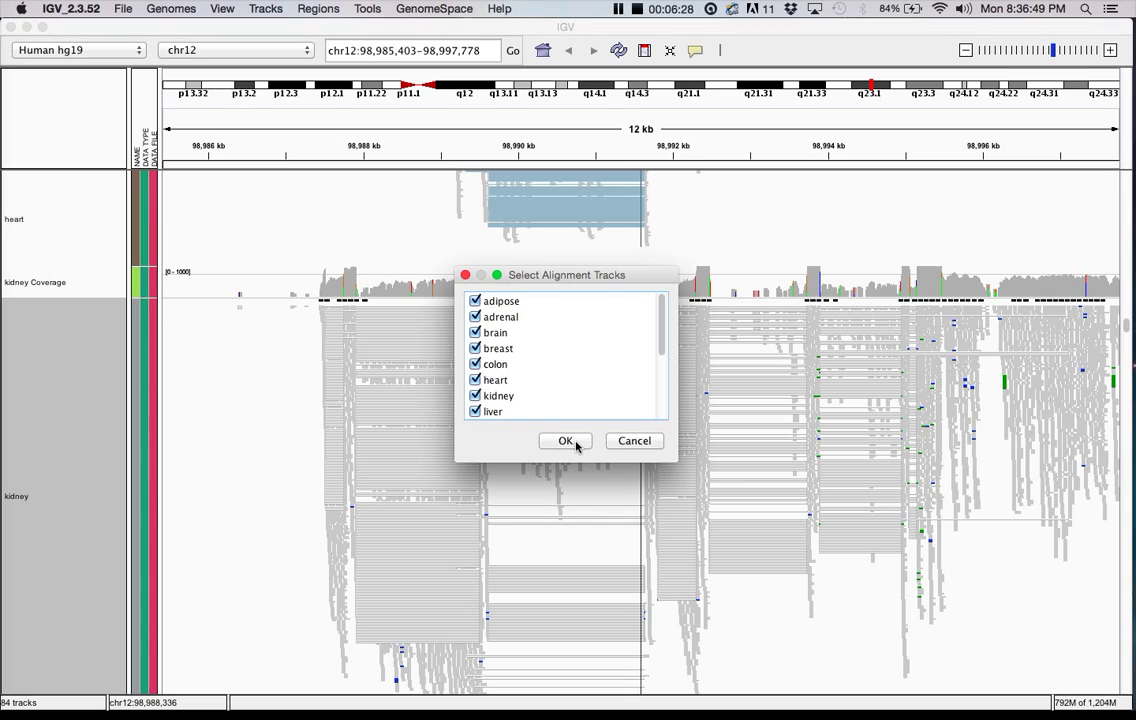
{"action": "left_click", "coordinate": [475, 303]}
{"action": "left_click", "coordinate": [475, 317]}
{"action": "left_click", "coordinate": [475, 348]}
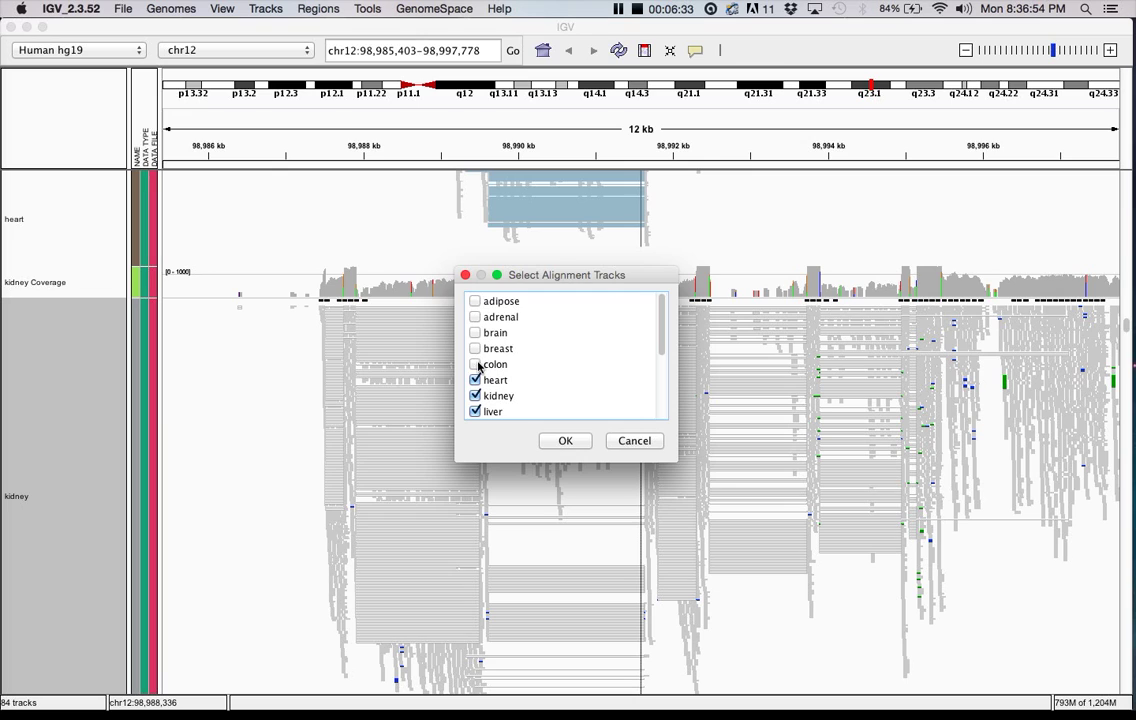
{"action": "scroll", "coordinate": [478, 377], "scroll_direction": "down", "scroll_amount": 2}
{"action": "scroll", "coordinate": [478, 370], "scroll_direction": "down", "scroll_amount": 2}
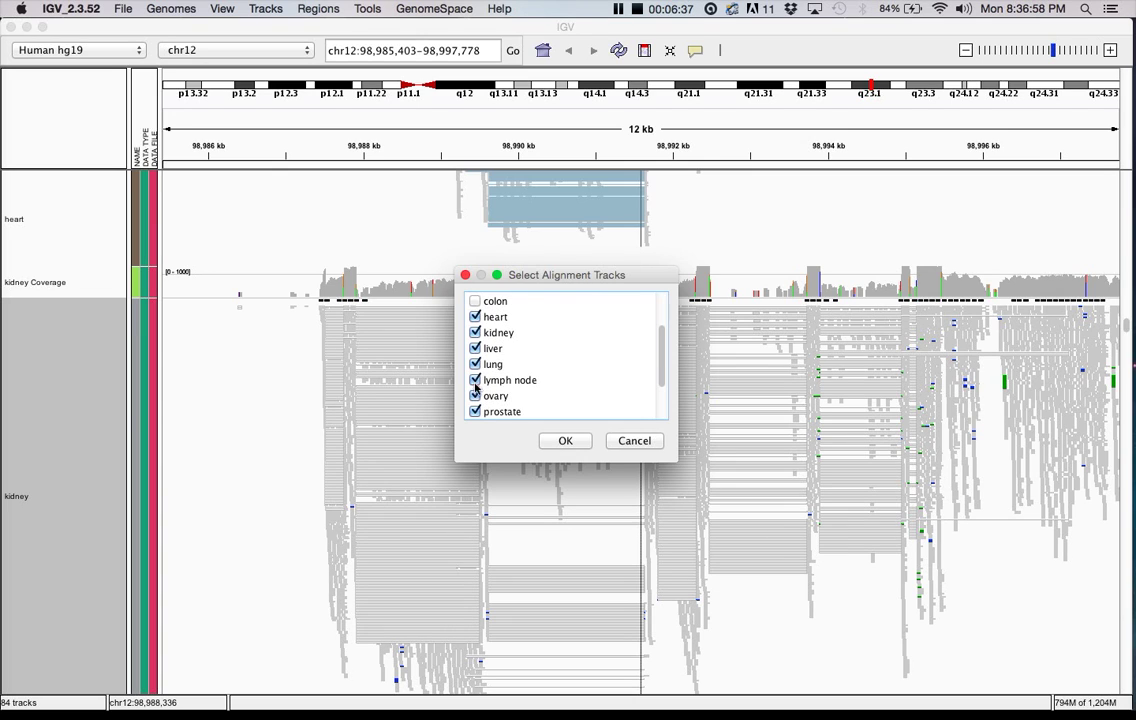
{"action": "left_click", "coordinate": [475, 364]}
{"action": "left_click", "coordinate": [475, 396]}
{"action": "scroll", "coordinate": [481, 397], "scroll_direction": "down", "scroll_amount": 2}
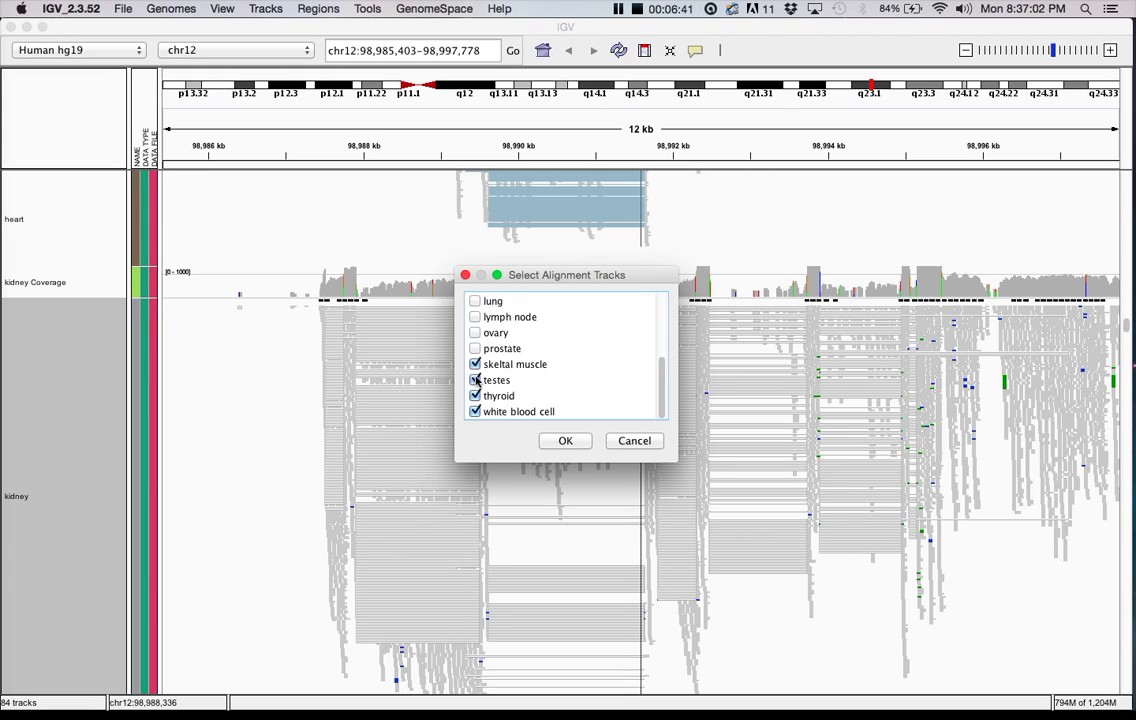
{"action": "left_click", "coordinate": [475, 364]}
{"action": "scroll", "coordinate": [476, 411], "scroll_direction": "up", "scroll_amount": 3}
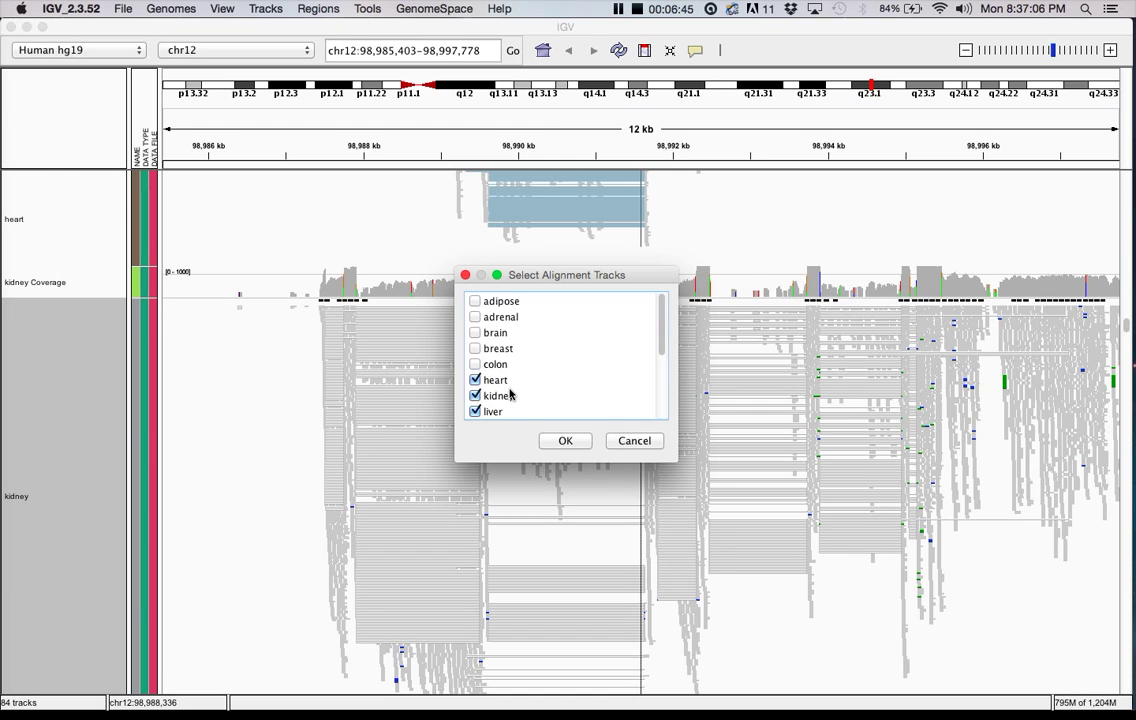
{"action": "scroll", "coordinate": [510, 395], "scroll_direction": "down", "scroll_amount": 5}
{"action": "left_click", "coordinate": [475, 411]}
{"action": "left_click", "coordinate": [565, 441]}
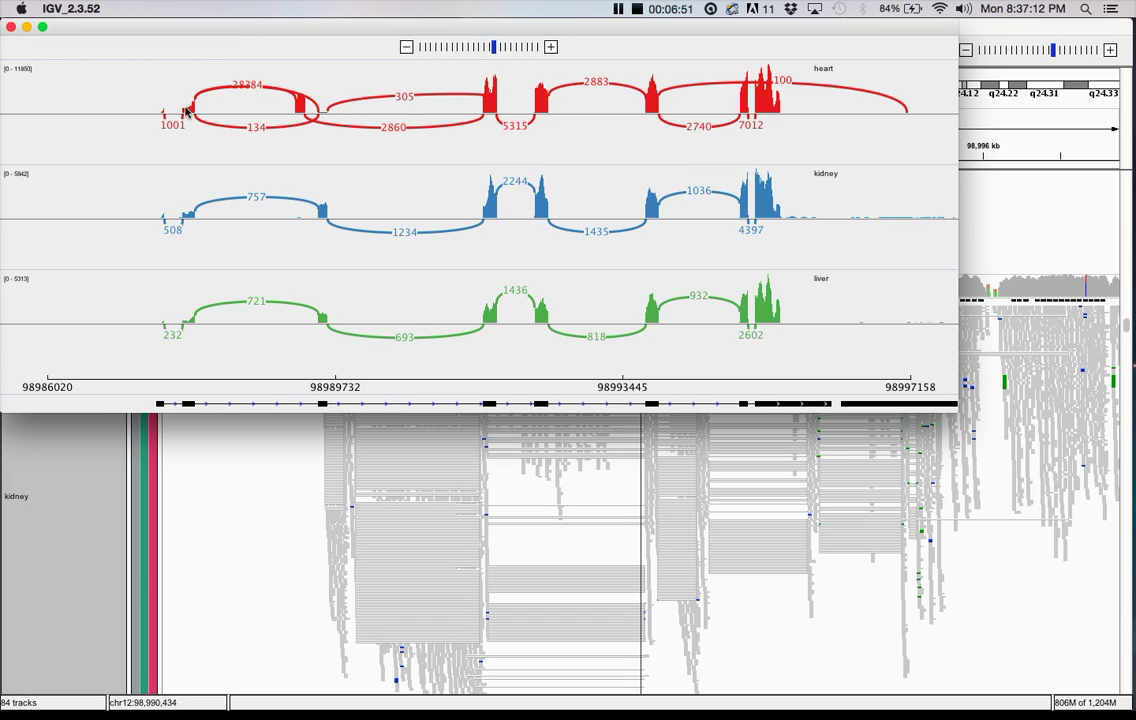
{"action": "mouse_move", "coordinate": [845, 406]}
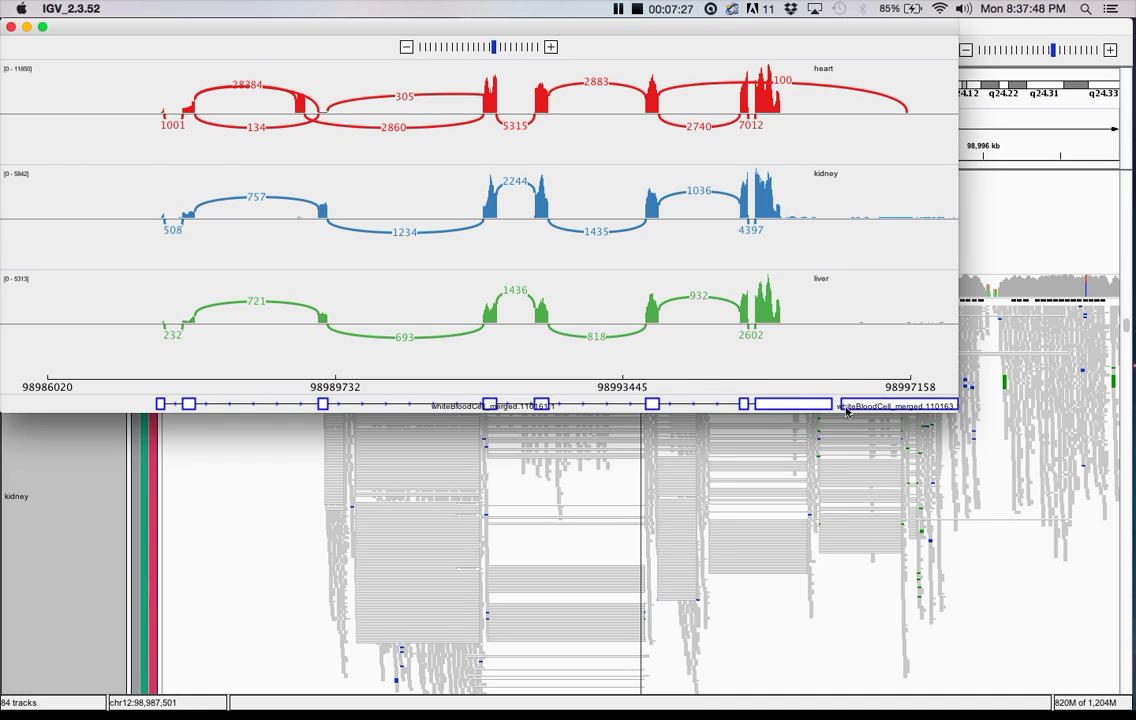
Combine junction strands and show junction counts as circles, then as numbers again.
{"action": "right_click", "coordinate": [495, 316]}
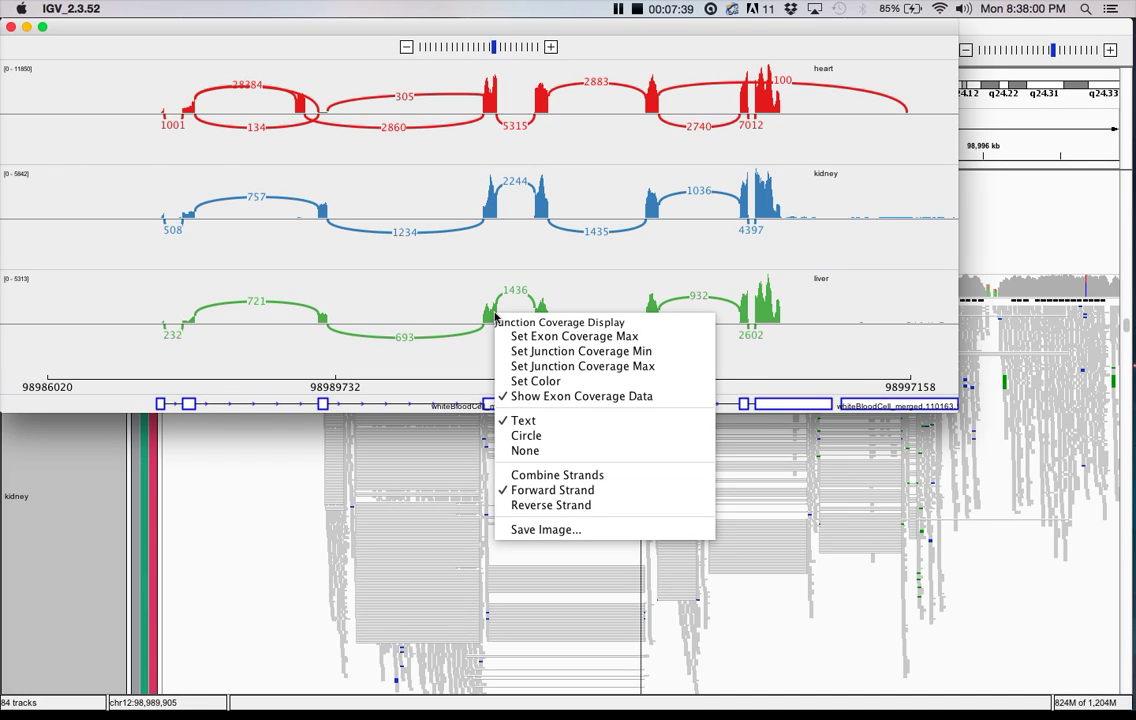
{"action": "left_click", "coordinate": [520, 474]}
{"action": "right_click", "coordinate": [487, 316]}
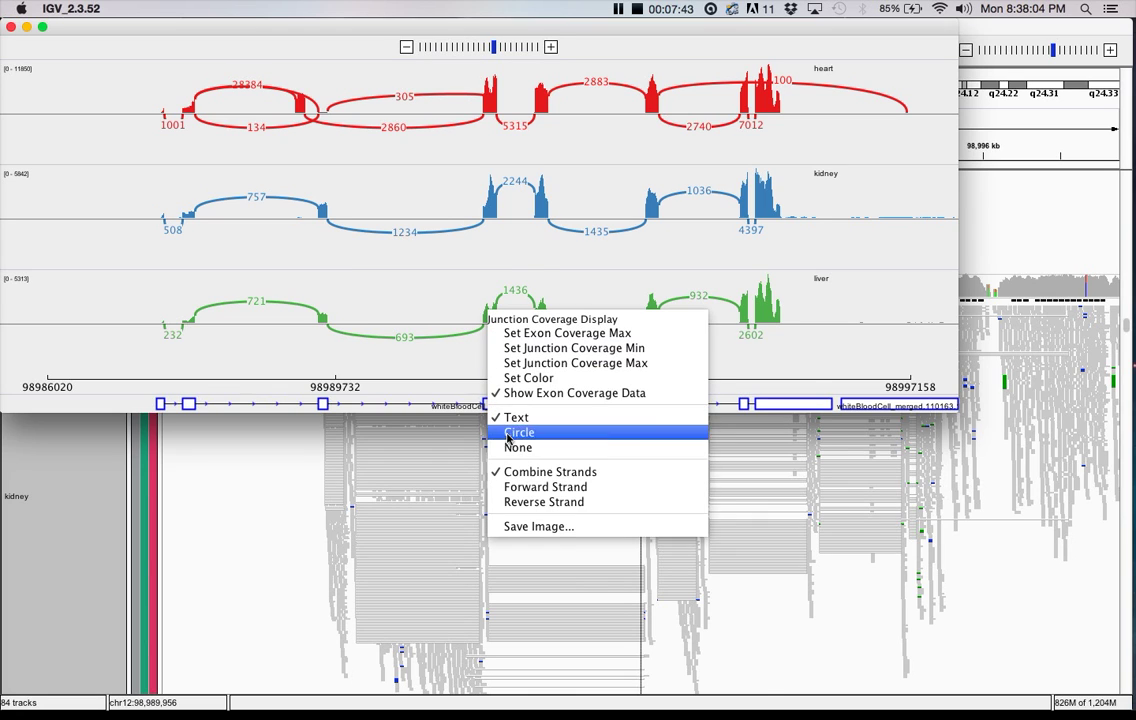
{"action": "left_click", "coordinate": [518, 432]}
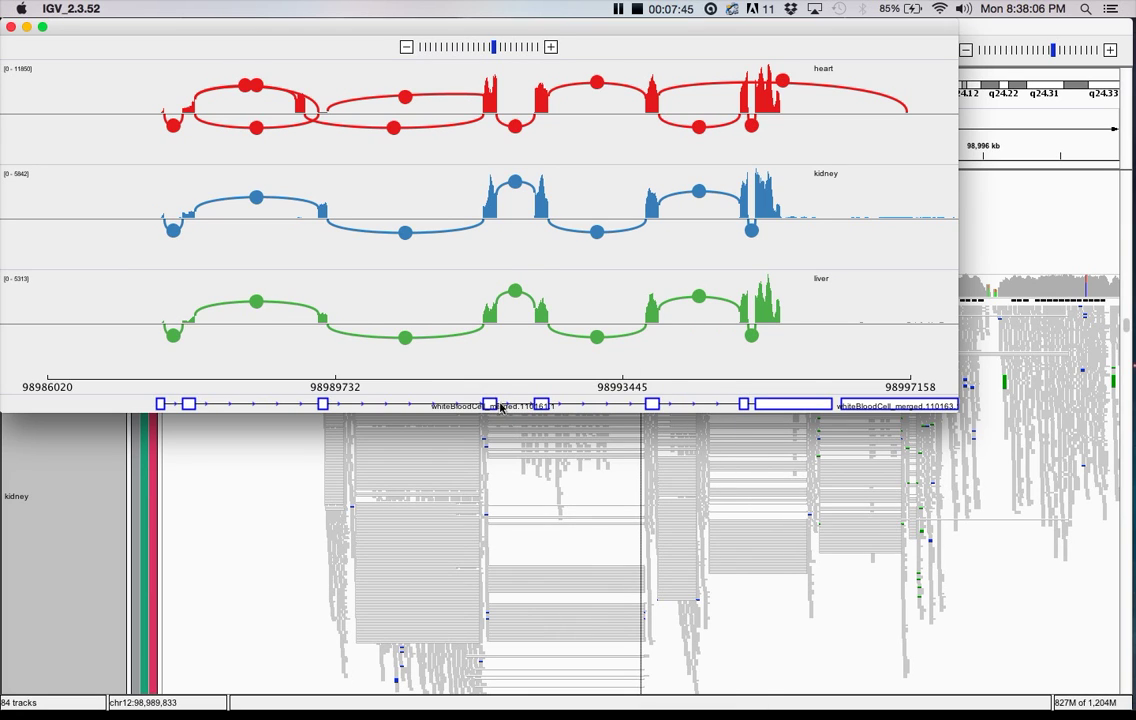
{"action": "right_click", "coordinate": [489, 314]}
{"action": "left_click", "coordinate": [517, 417]}
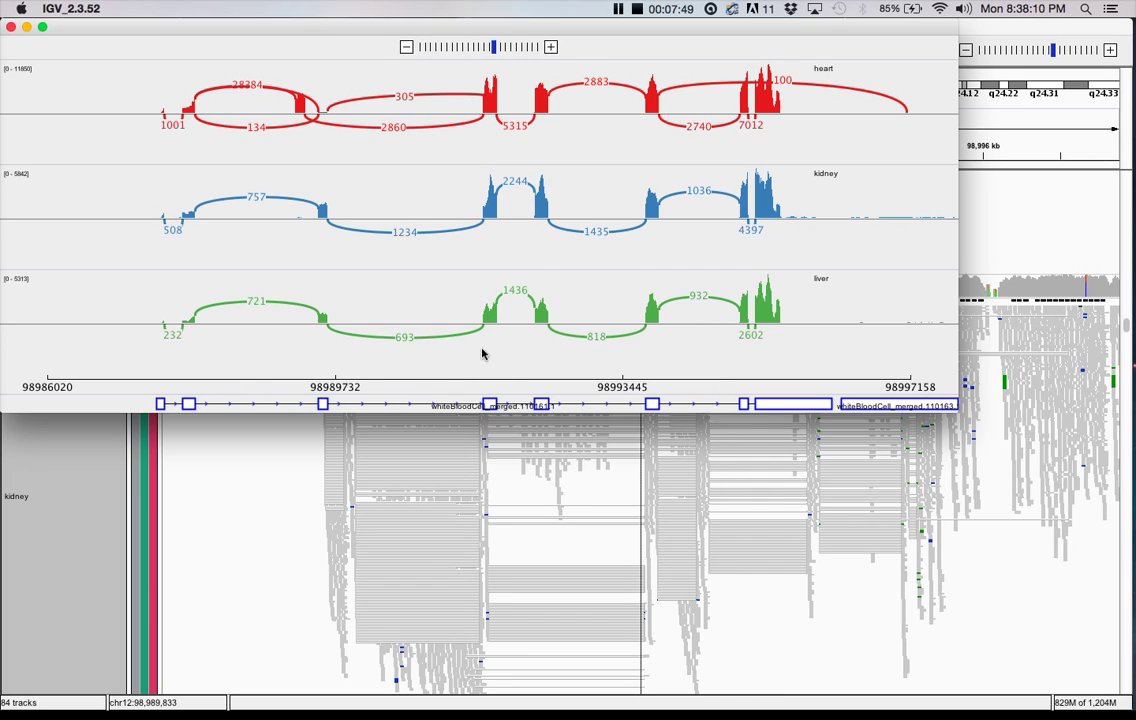
Open the liver track's data range setting and check the emailed instructions.
{"action": "right_click", "coordinate": [484, 324]}
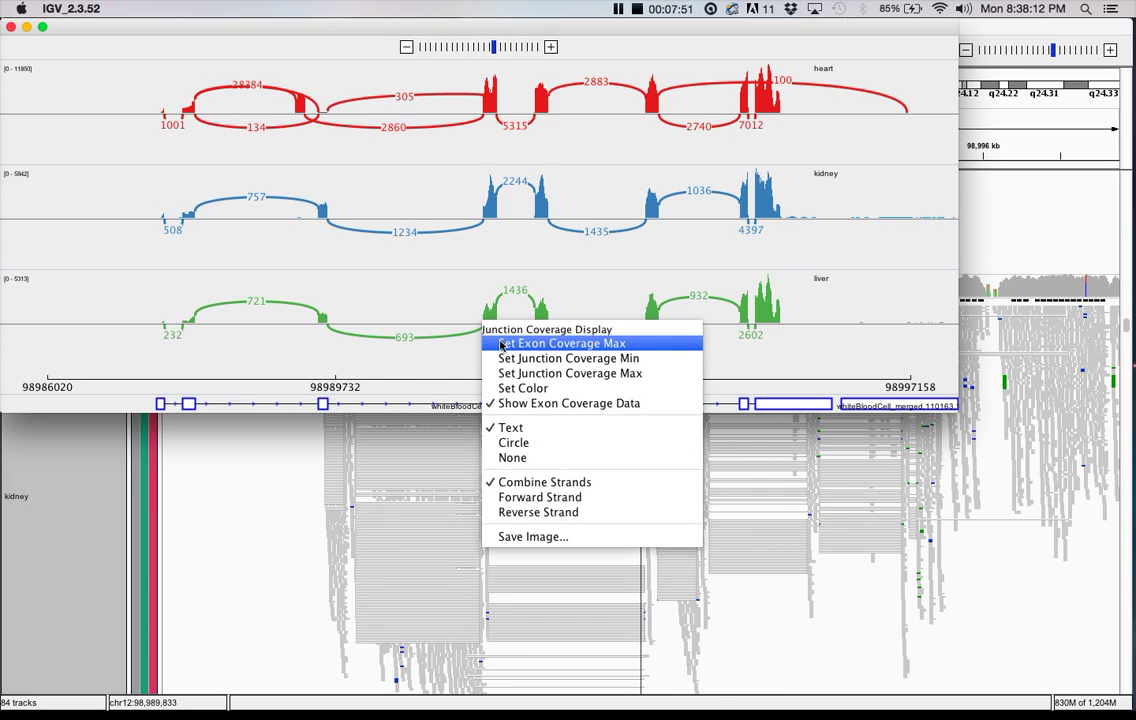
{"action": "left_click", "coordinate": [540, 340]}
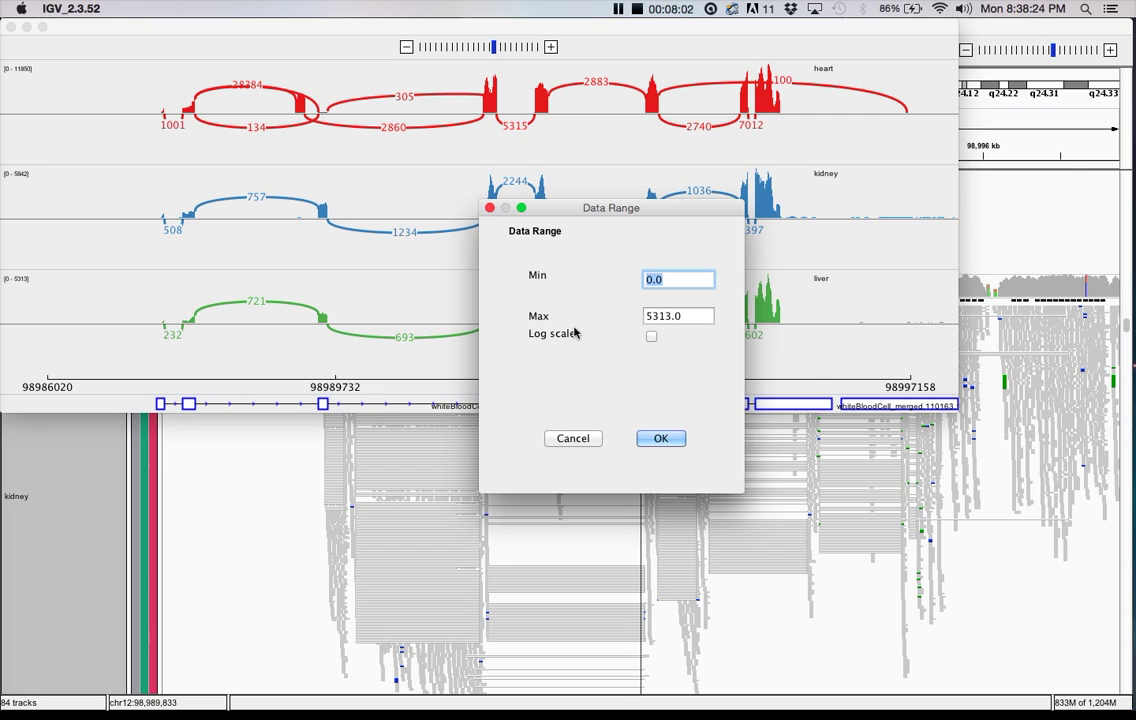
{"action": "type", "text": "50"}
{"action": "key", "text": "super+Tab"}
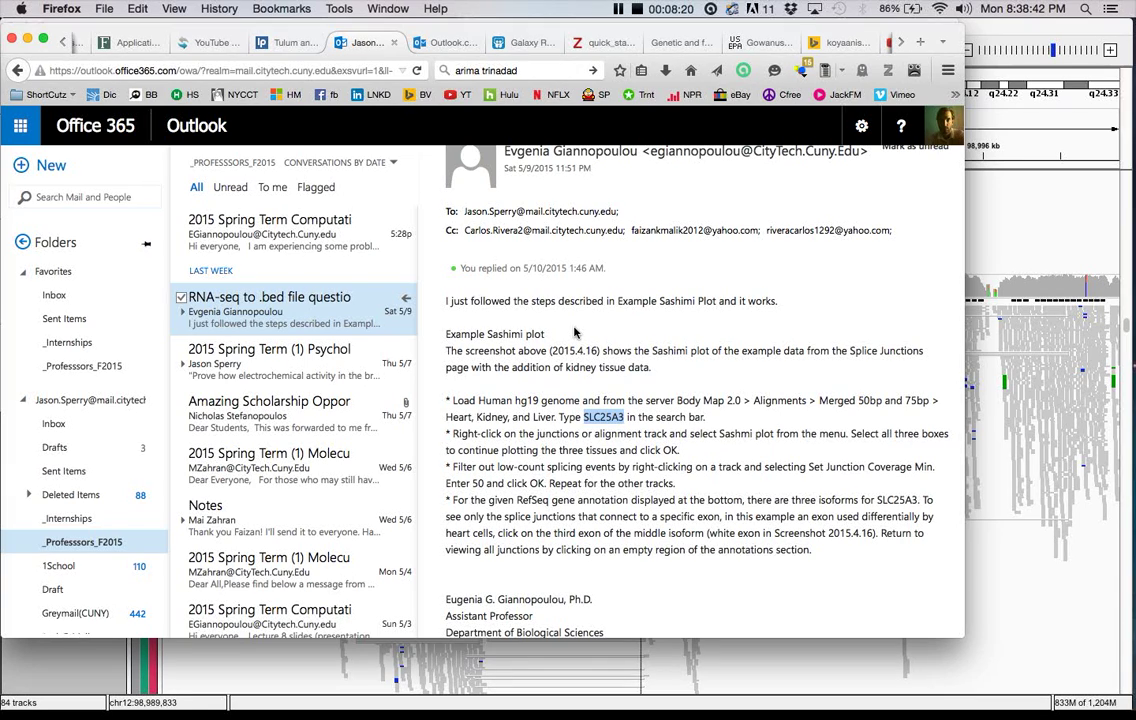
Apply the liver minimum of 50, then zoom in and pan toward the gene start.
{"action": "key", "text": "super+Tab"}
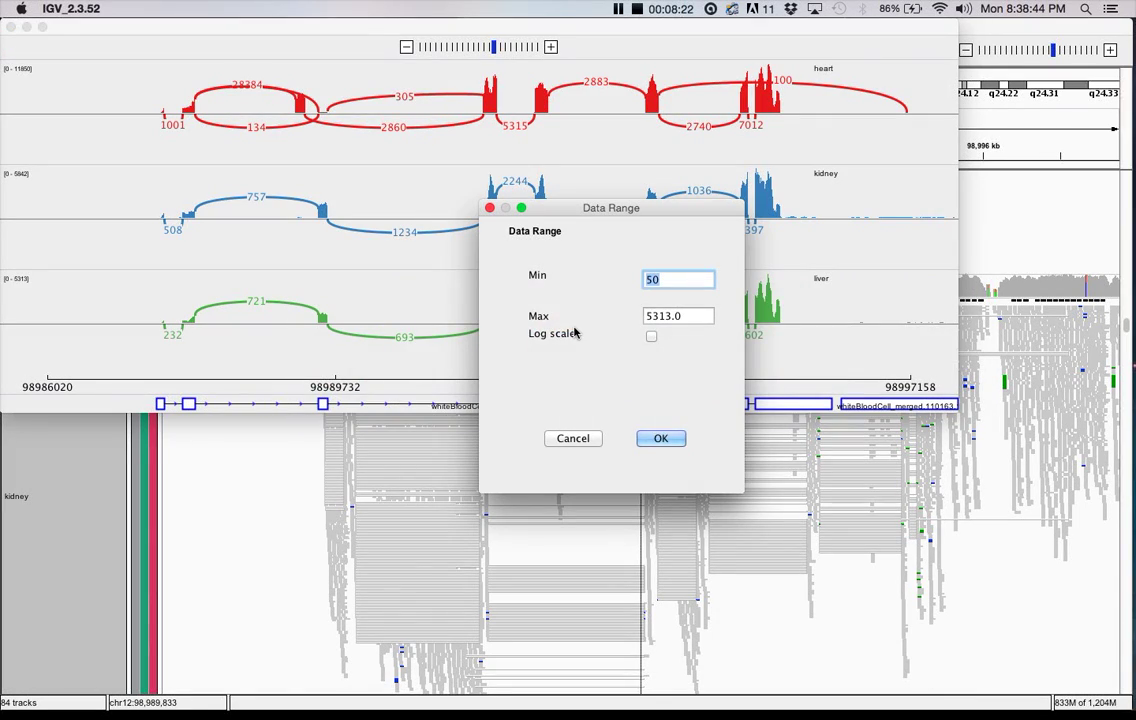
{"action": "left_click", "coordinate": [660, 438]}
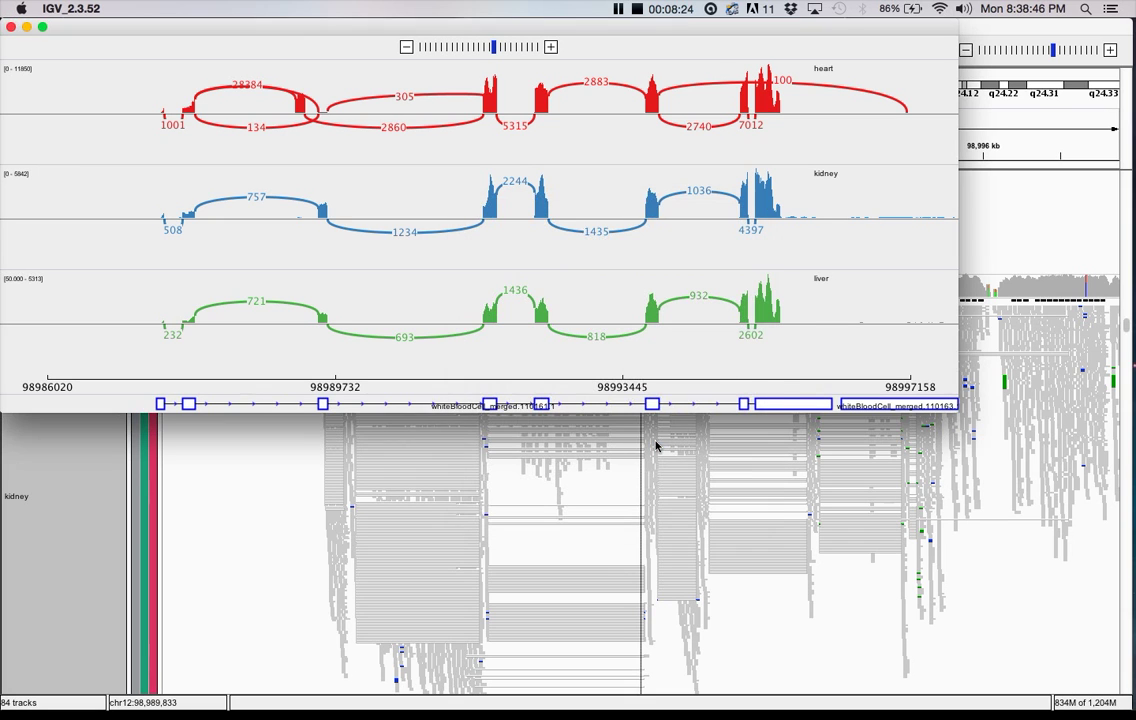
{"action": "left_click", "coordinate": [550, 47]}
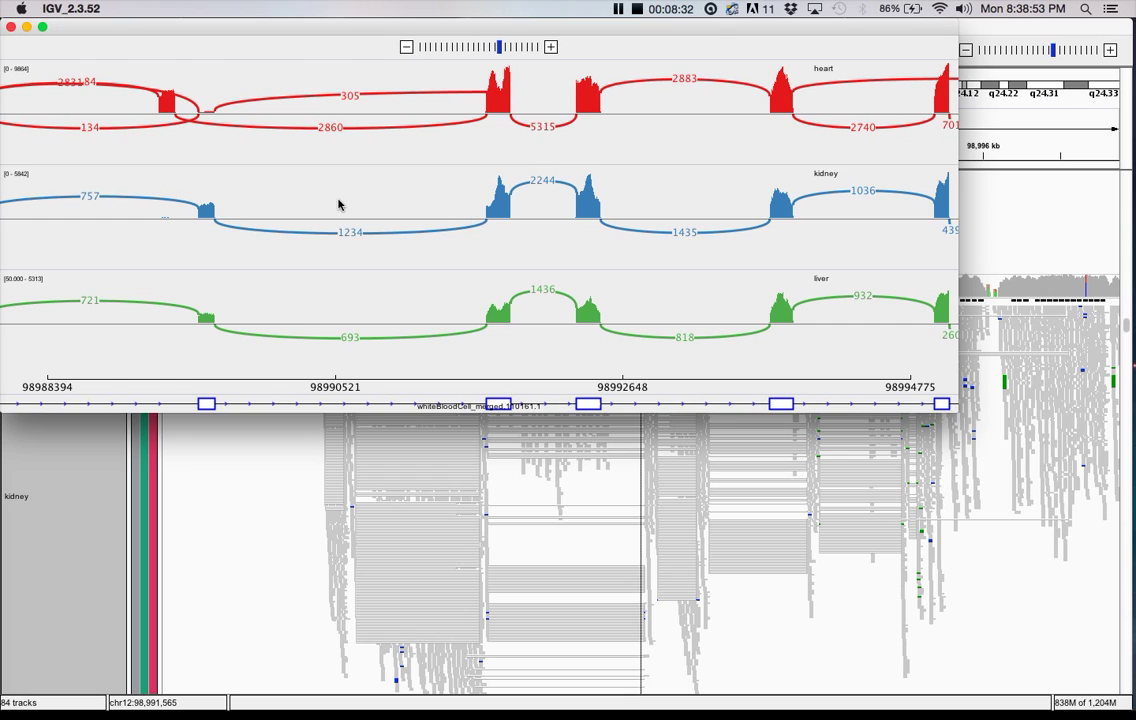
{"action": "mouse_move", "coordinate": [339, 205]}
{"action": "left_mouse_down"}
{"action": "mouse_move", "coordinate": [469, 203]}
{"action": "mouse_move", "coordinate": [436, 199]}
{"action": "left_mouse_up"}
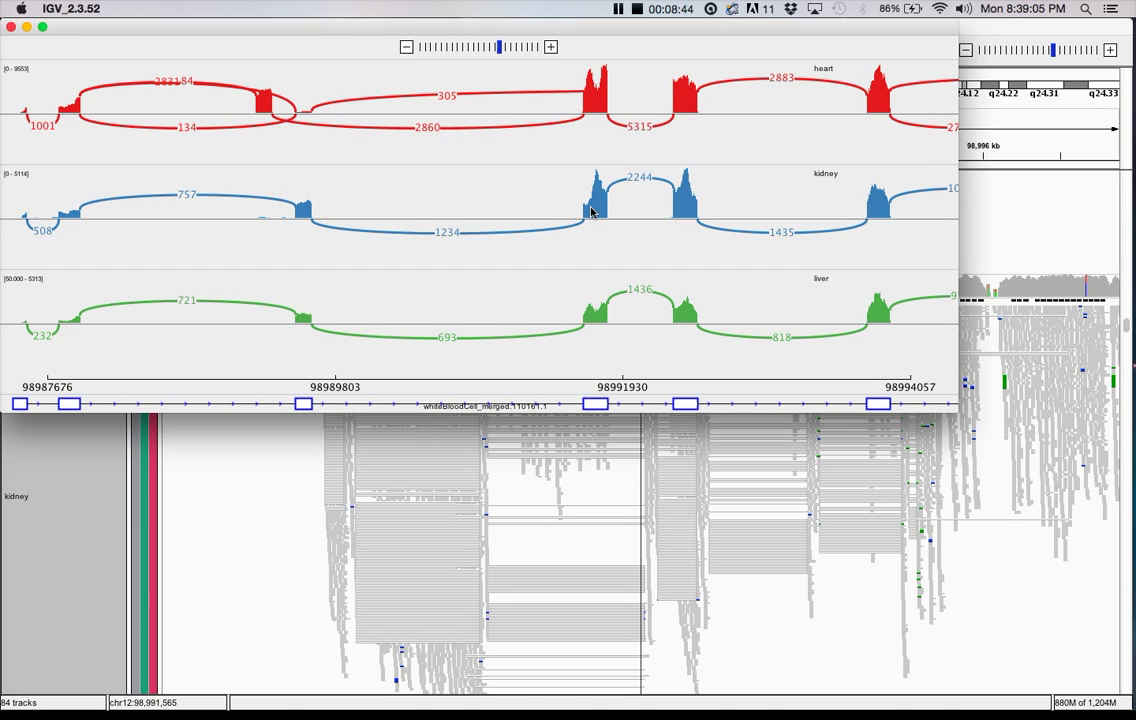
Save the Sashimi plot image as Sashimi.png on the Desktop.
{"action": "right_click", "coordinate": [595, 312]}
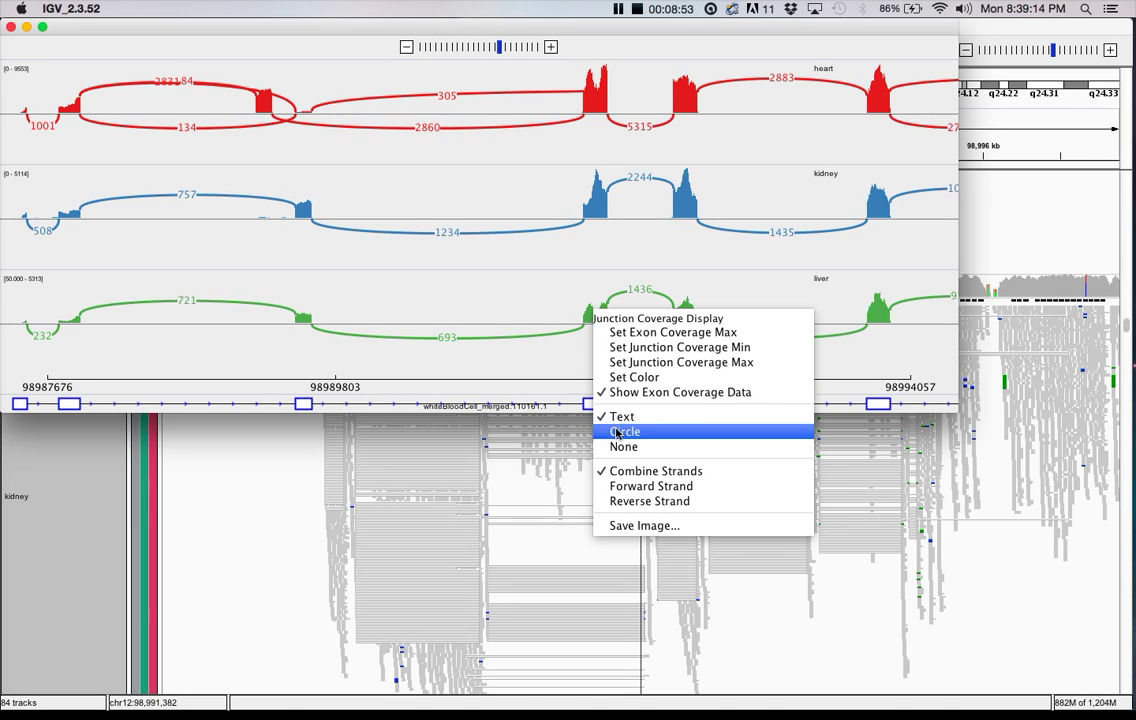
{"action": "left_click", "coordinate": [692, 528]}
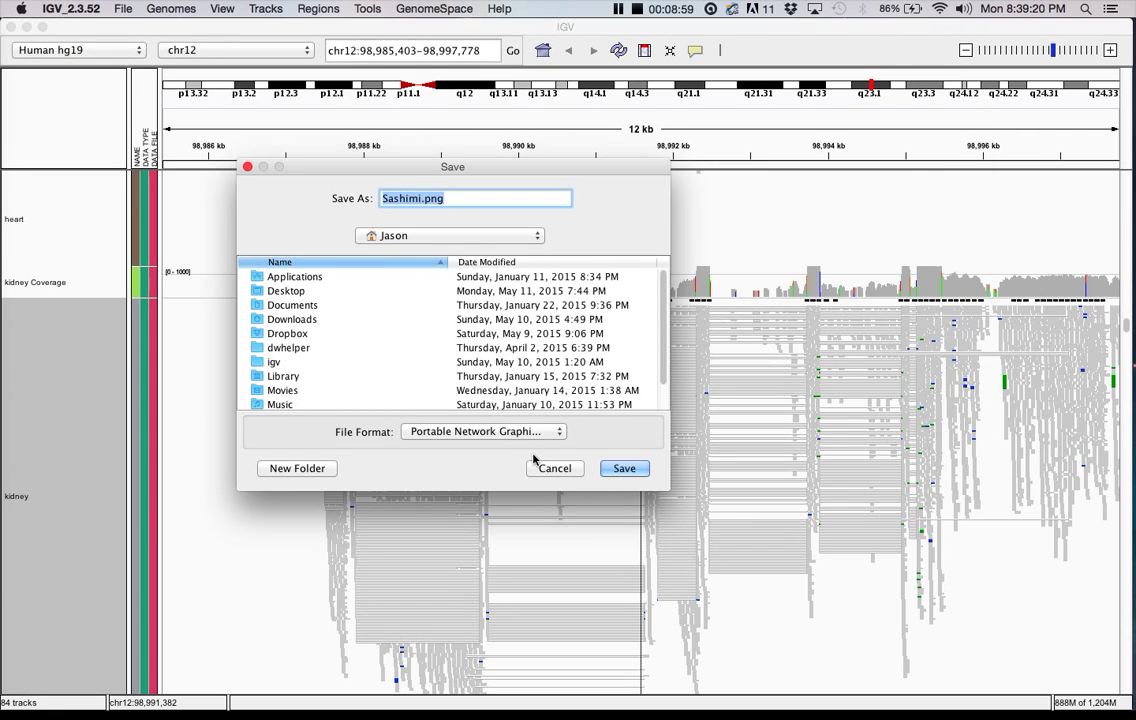
{"action": "left_click", "coordinate": [450, 235]}
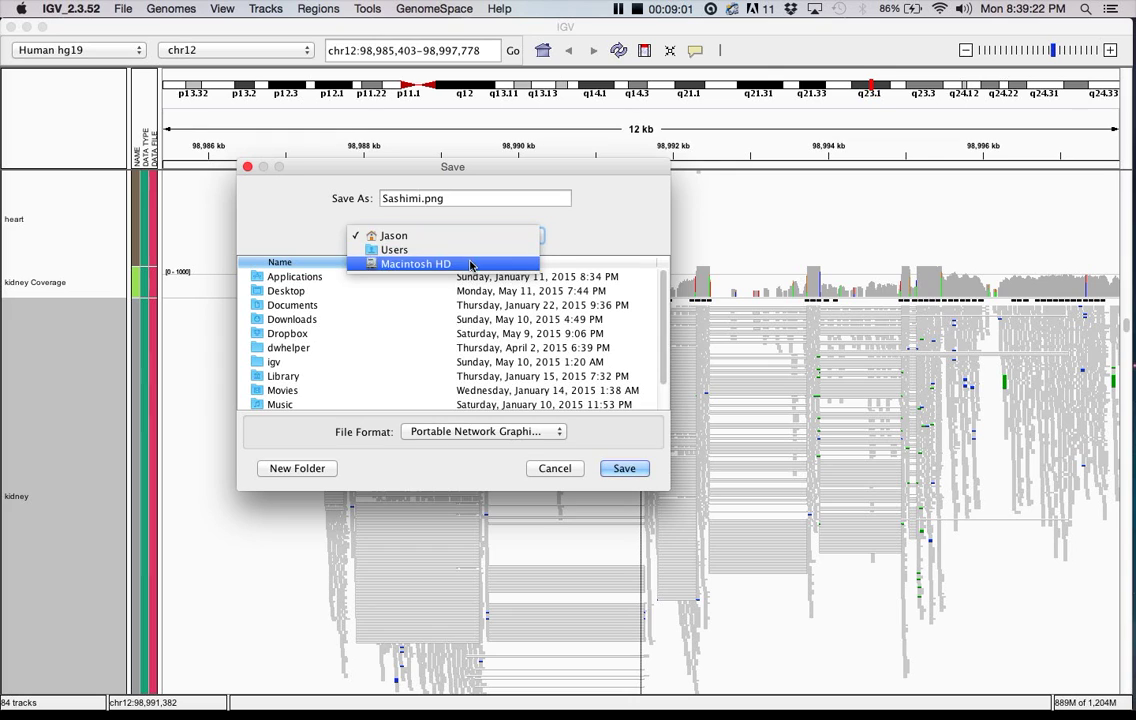
{"action": "left_click", "coordinate": [286, 290]}
{"action": "key", "text": "Return"}
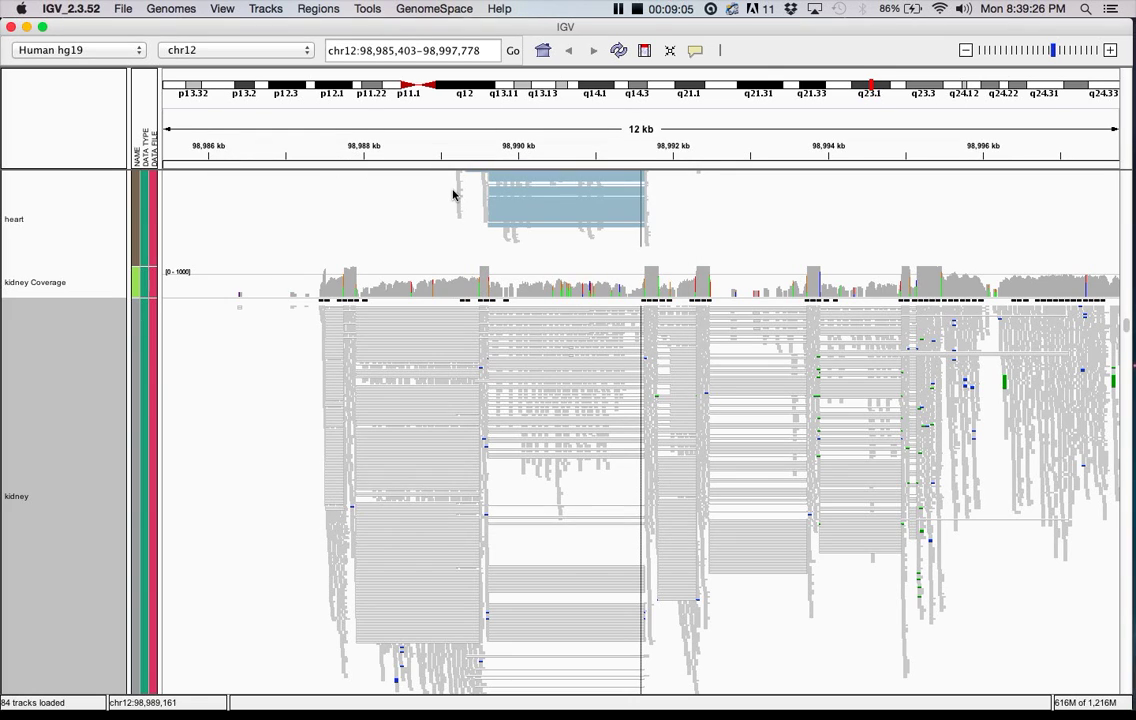